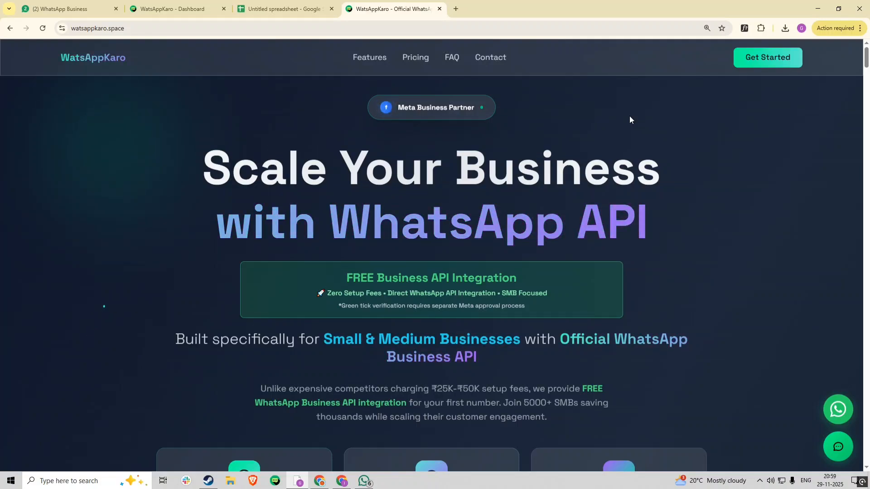
Switch to the 'WatsAppKaro - Dashboard' browser tab to view the 432-subscriber dashboard.
{"action": "left_click", "coordinate": [183, 9]}
Dismiss the Announcements notice and open Subscriber Manager's WhatsApp Subscriber list.
{"action": "left_click", "coordinate": [578, 63]}
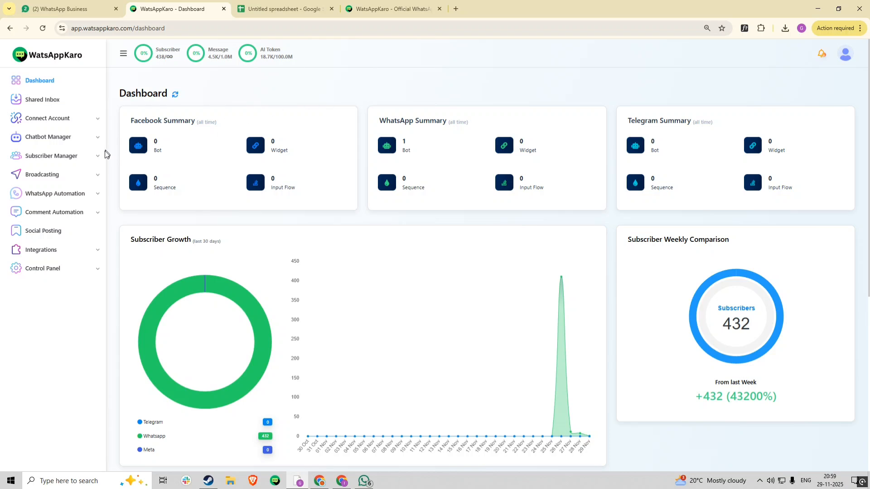
{"action": "left_click", "coordinate": [94, 157]}
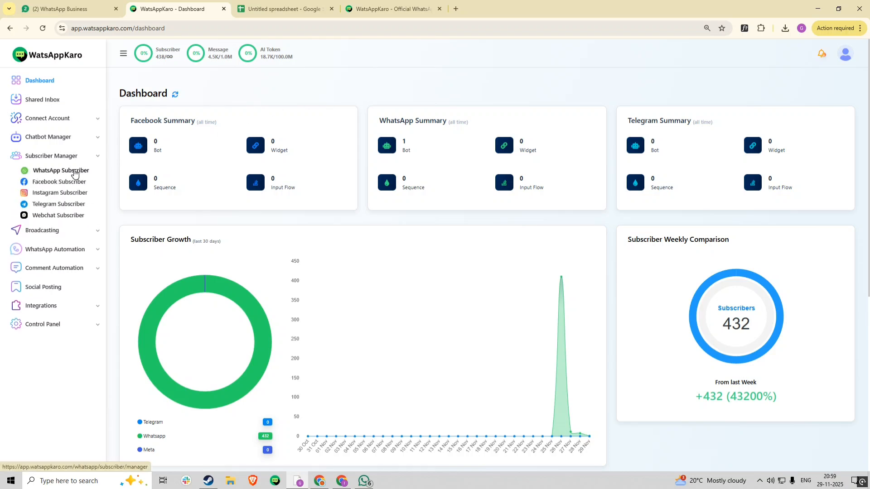
{"action": "left_click", "coordinate": [75, 173]}
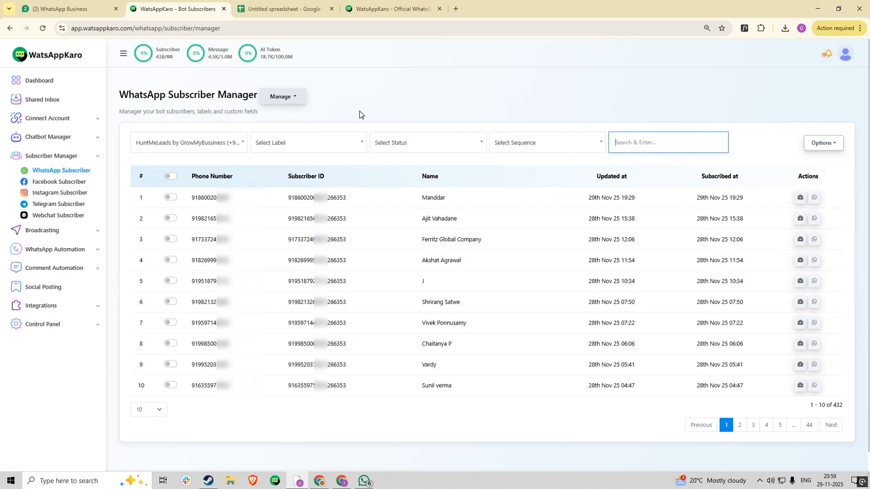
Create a subscriber label named 'test leads' via Manage Labels, then return to the subscriber list.
{"action": "left_click", "coordinate": [280, 99]}
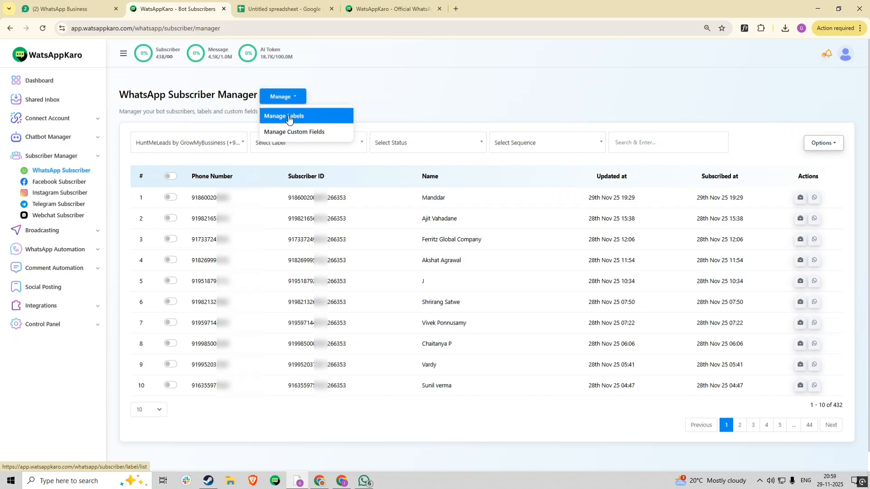
{"action": "left_click", "coordinate": [289, 117]}
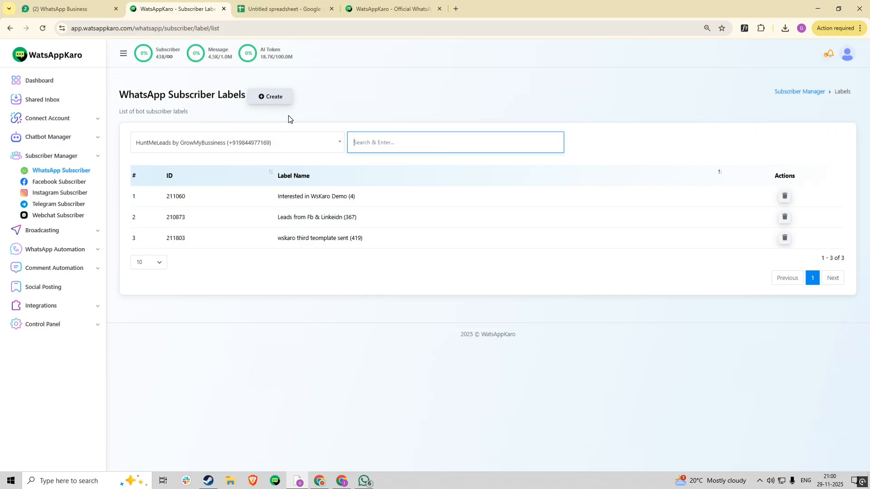
{"action": "left_click", "coordinate": [261, 100]}
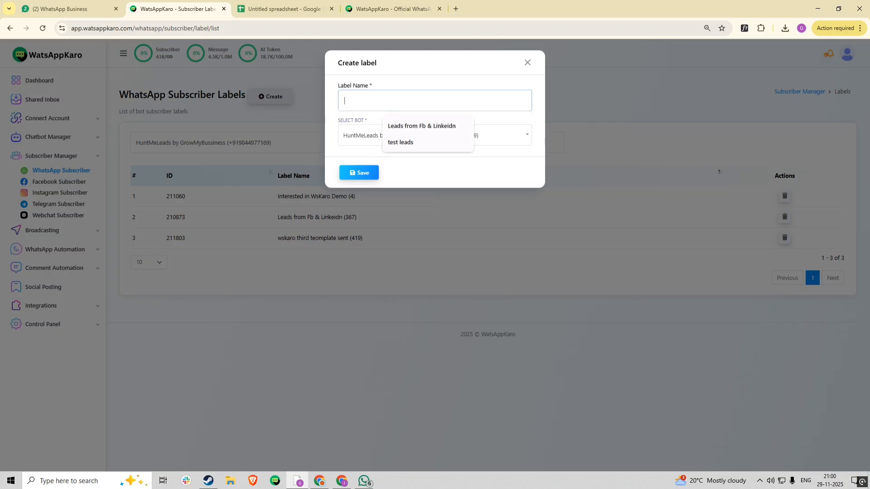
{"action": "type", "text": "test leads"}
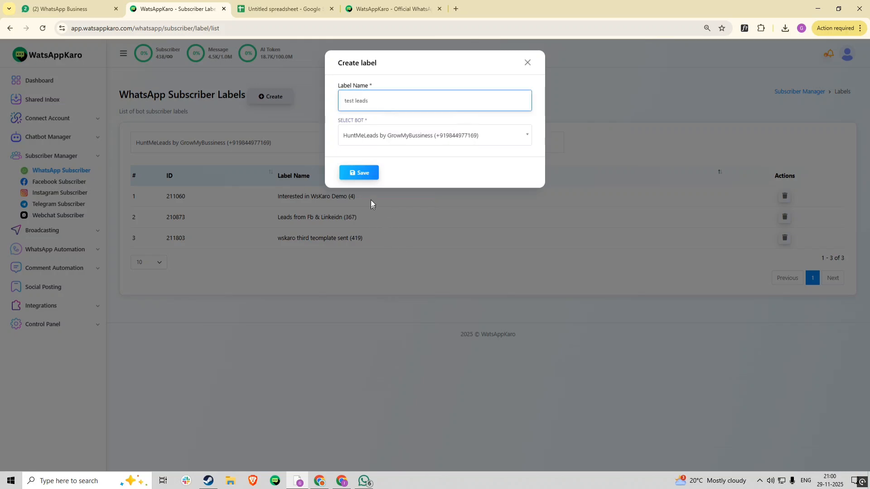
{"action": "left_click", "coordinate": [367, 176]}
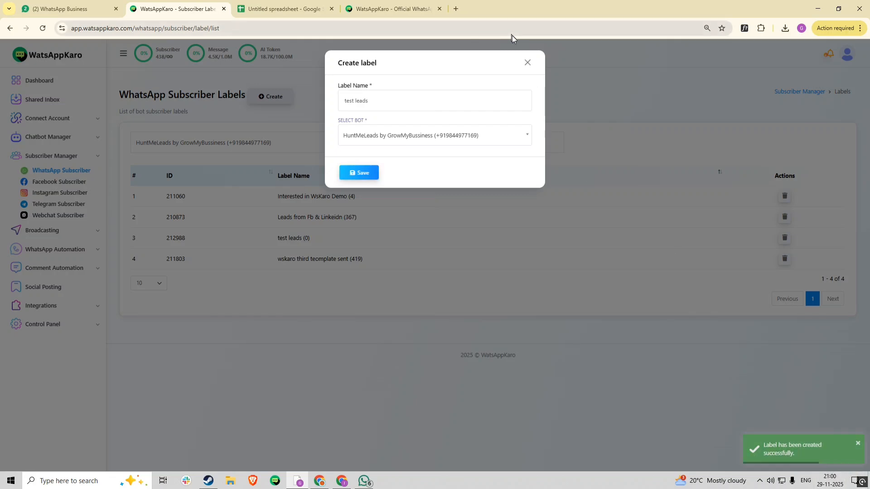
{"action": "left_click", "coordinate": [527, 63]}
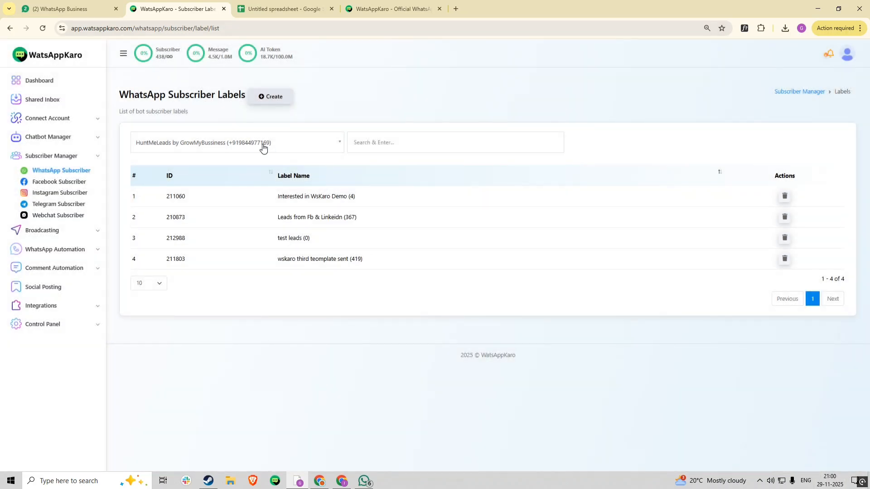
{"action": "left_click", "coordinate": [87, 174]}
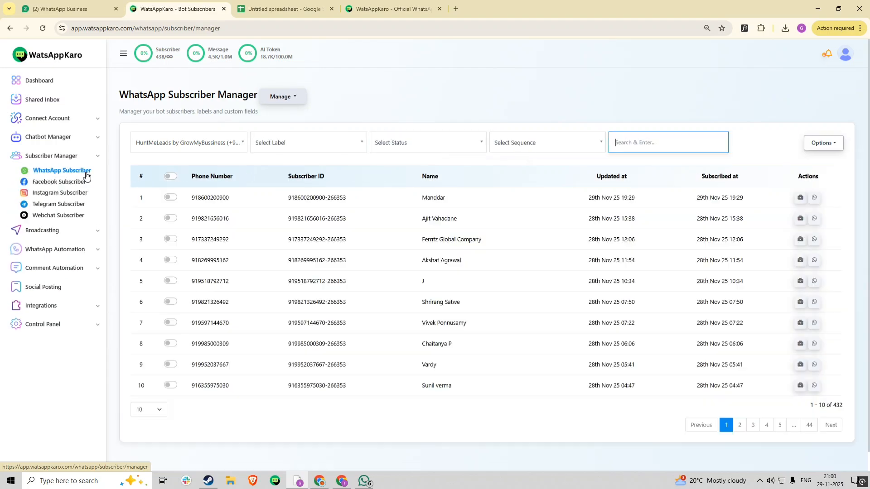
Cancel a started single-subscriber form and open Options > Import Subscribers instead.
{"action": "left_click", "coordinate": [820, 151]}
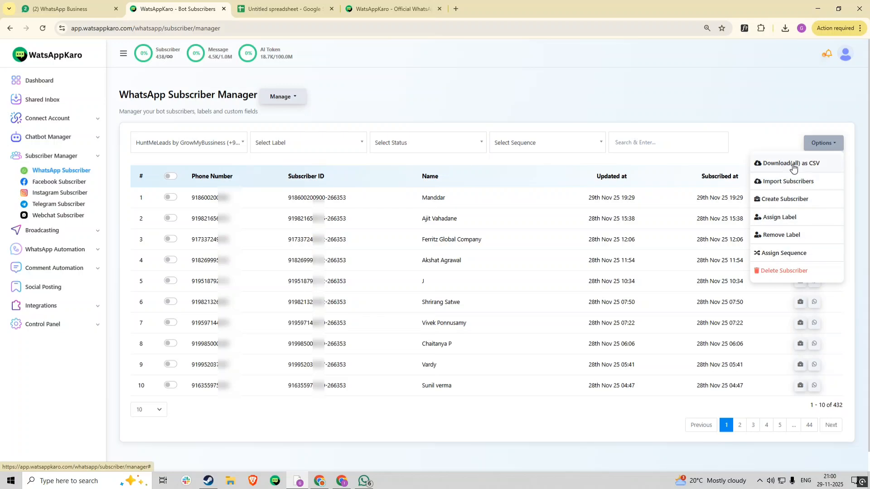
{"action": "left_click", "coordinate": [793, 199]}
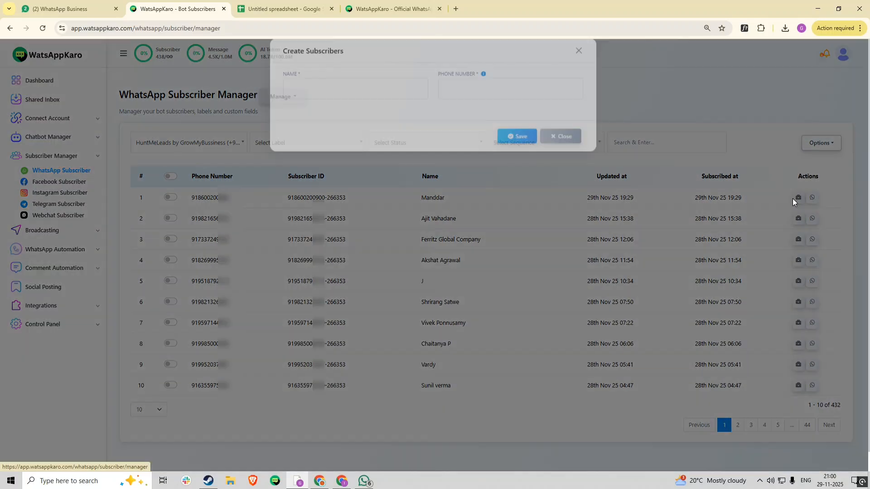
{"action": "left_click", "coordinate": [389, 108]}
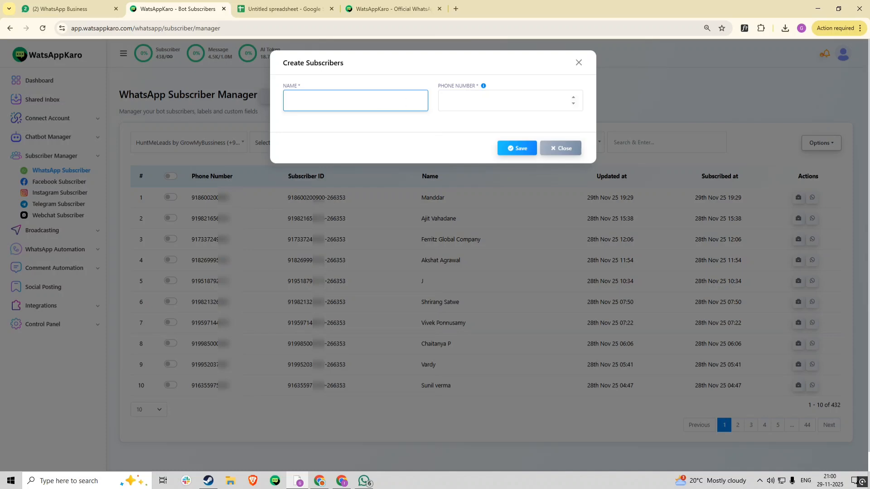
{"action": "left_click", "coordinate": [563, 149]}
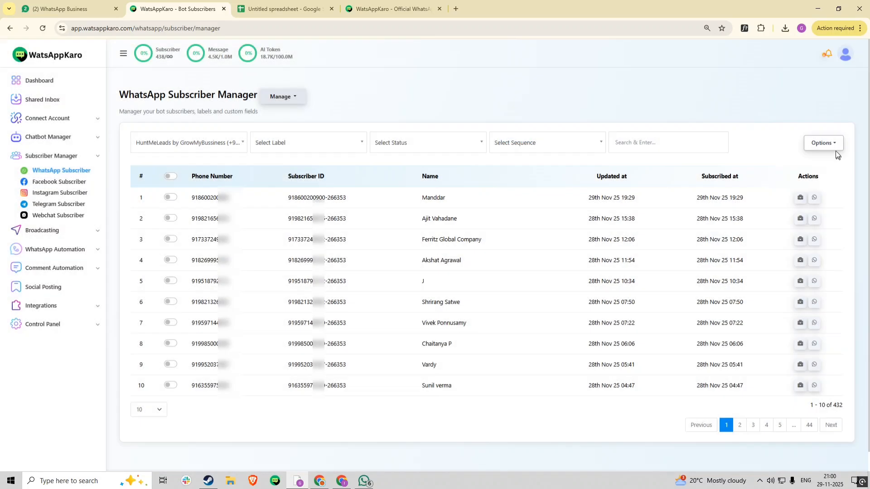
{"action": "left_click", "coordinate": [831, 148]}
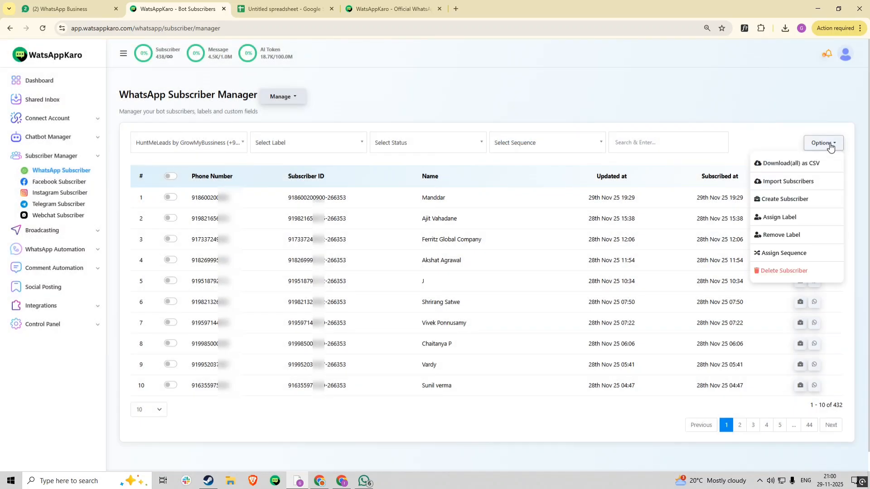
{"action": "left_click", "coordinate": [765, 186]}
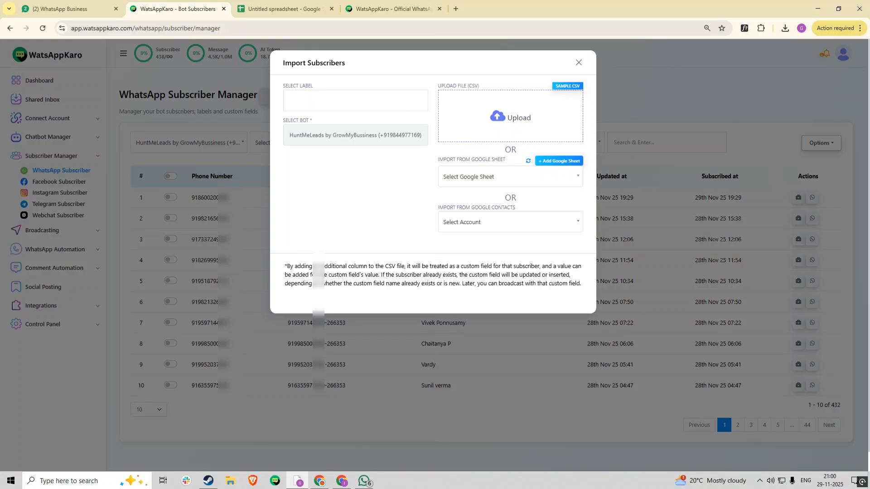
Choose 'test leads' as the label for imported subscribers.
{"action": "left_click", "coordinate": [356, 101]}
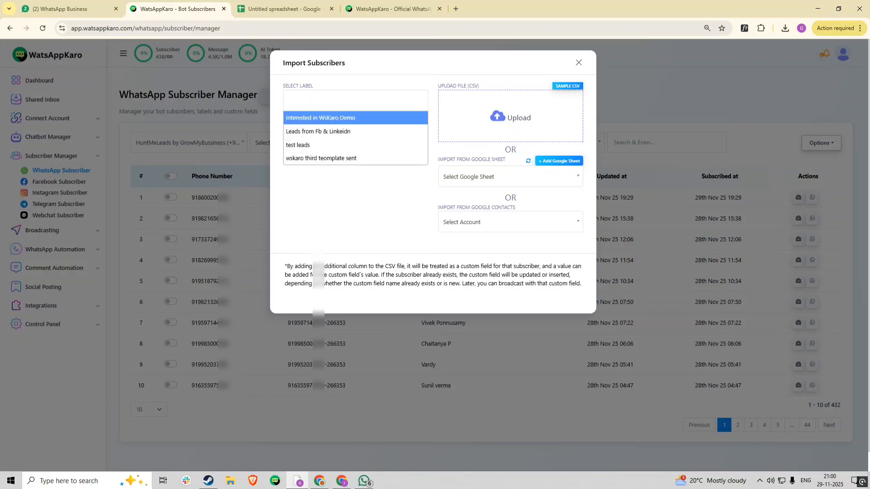
{"action": "left_click", "coordinate": [355, 101]}
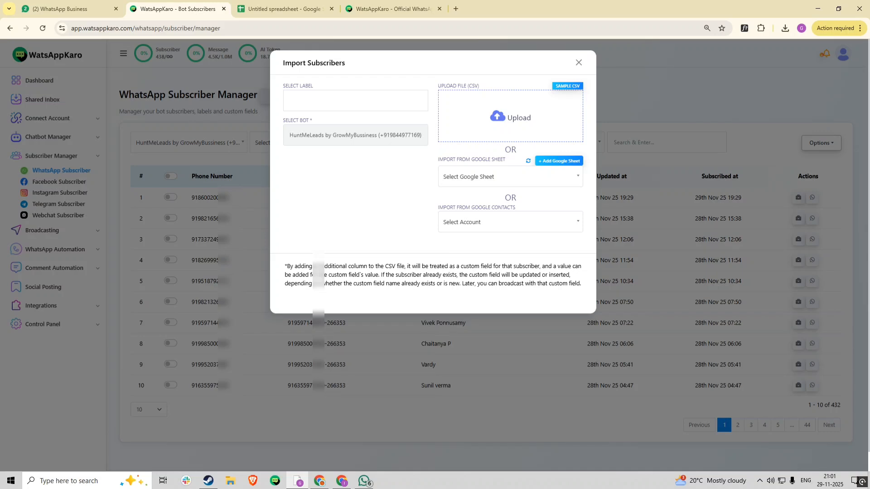
{"action": "left_click", "coordinate": [362, 102]}
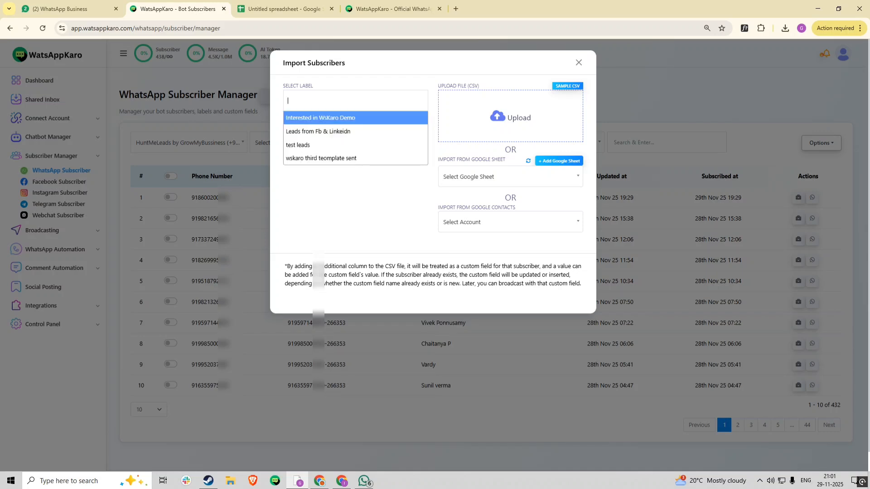
{"action": "left_click", "coordinate": [354, 145]}
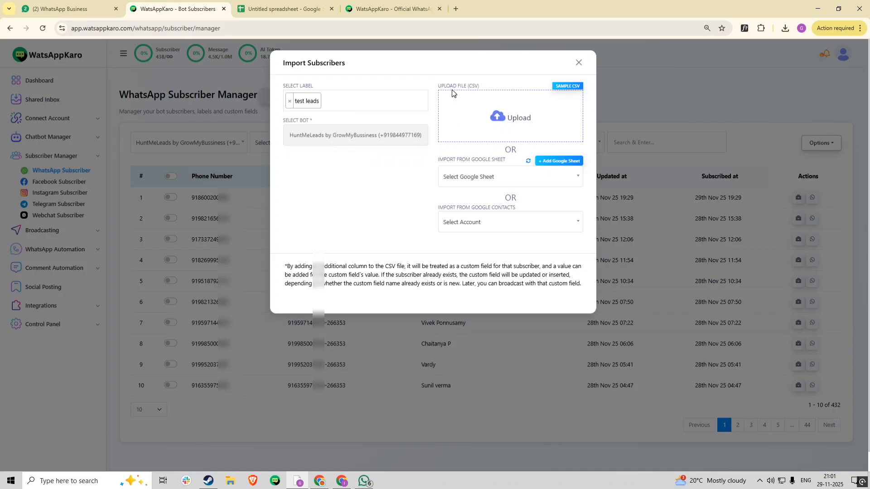
Download the sample import CSV and bring up Chrome's recent downloads.
{"action": "left_click", "coordinate": [563, 91]}
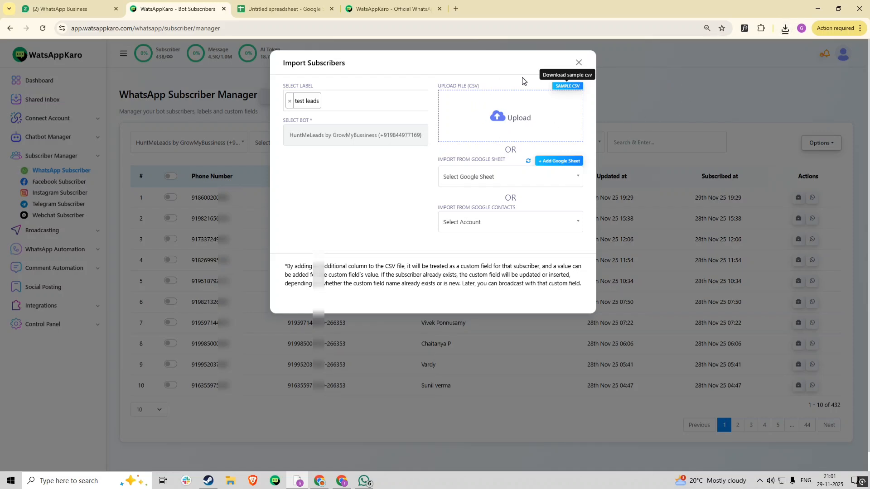
{"action": "left_click", "coordinate": [568, 85]}
{"action": "left_click", "coordinate": [785, 28]}
Open the sample CSV in Excel, widen columns A and B, and copy headers A1:B1.
{"action": "left_click", "coordinate": [706, 70]}
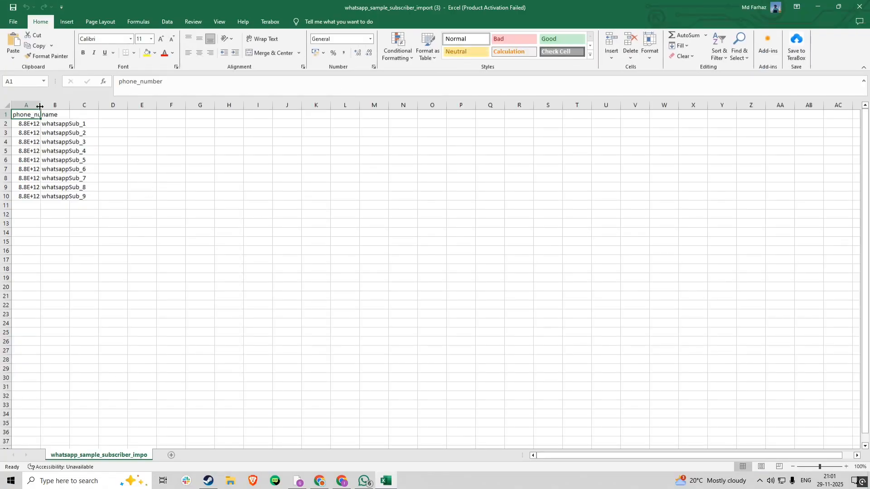
{"action": "left_click_drag", "start_coordinate": [40, 105], "coordinate": [158, 105]}
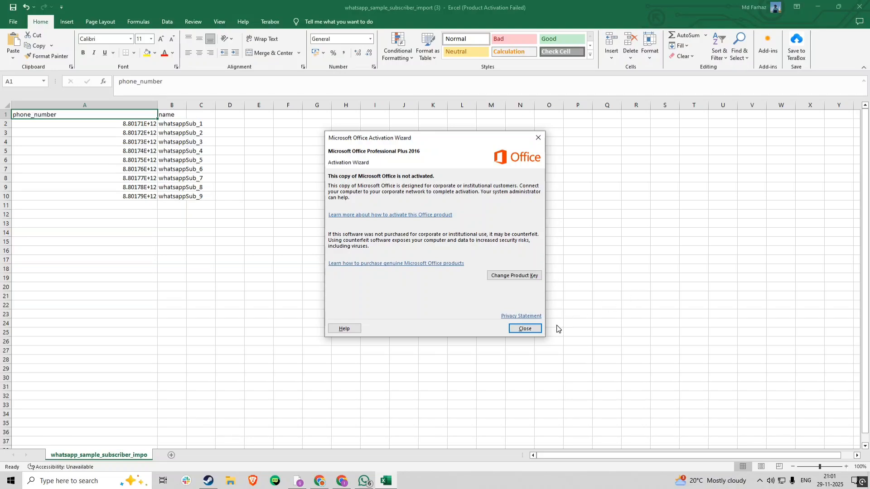
{"action": "left_click", "coordinate": [519, 325]}
{"action": "left_click_drag", "start_coordinate": [186, 105], "coordinate": [452, 105]}
{"action": "left_click", "coordinate": [398, 223]}
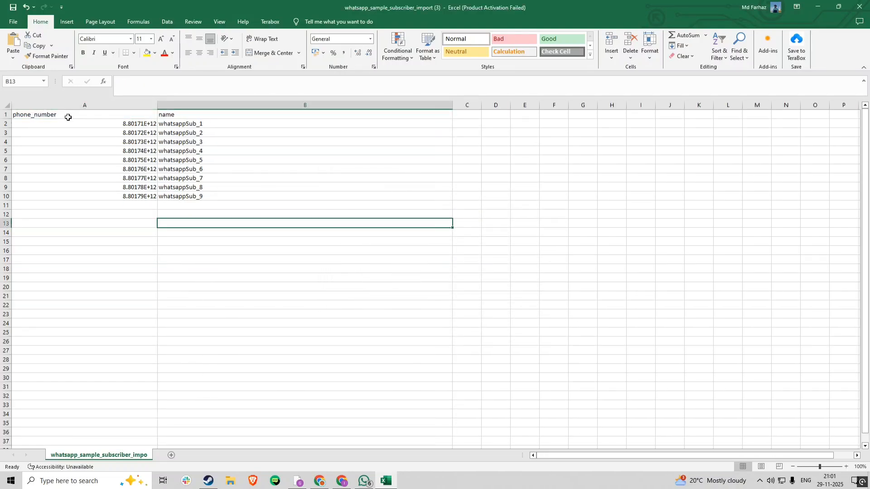
{"action": "left_click_drag", "start_coordinate": [68, 118], "coordinate": [201, 121]}
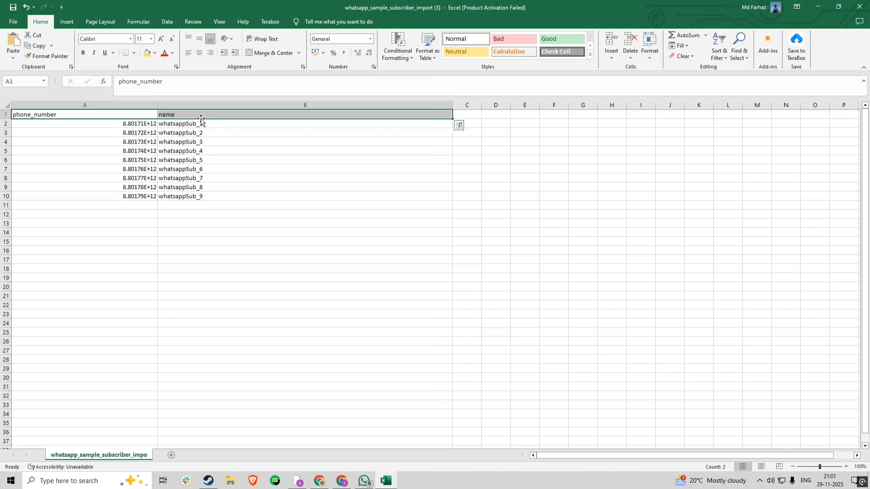
{"action": "key", "text": "ctrl+c"}
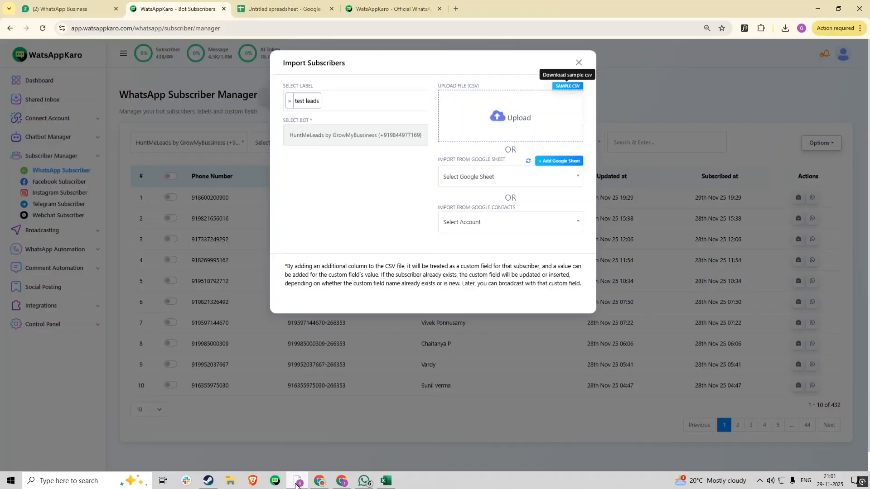
Start a new blank Google Sheets spreadsheet via sheet.new.
{"action": "left_click", "coordinate": [297, 481]}
{"action": "left_click", "coordinate": [307, 10]}
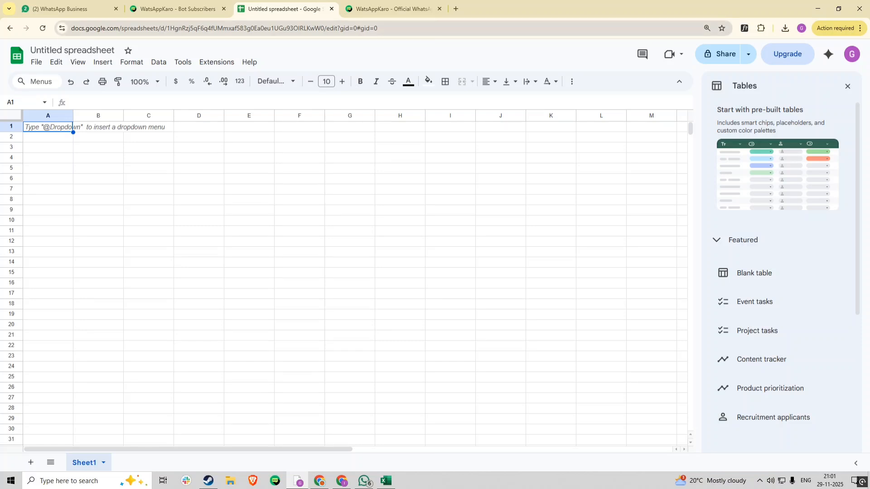
{"action": "left_click", "coordinate": [75, 31]}
{"action": "type", "text": "sh"}
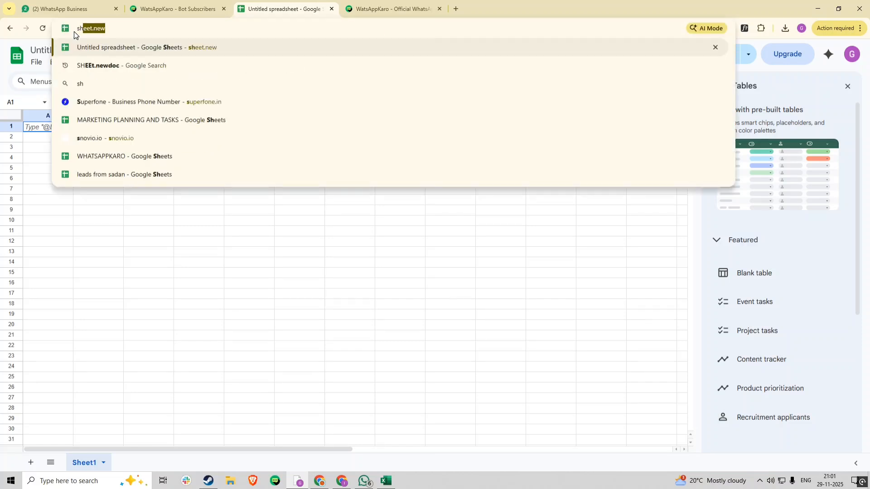
{"action": "type", "text": "eet"}
{"action": "key", "text": "Return"}
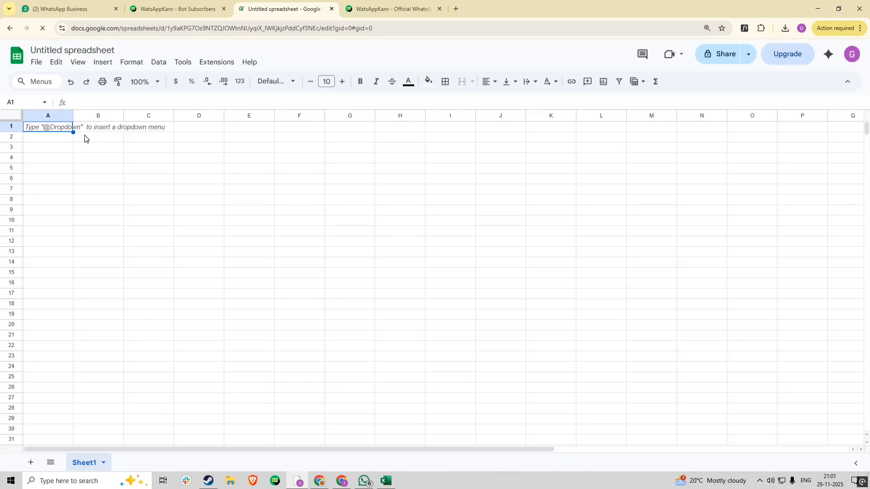
Paste the phone_number and name headers into A1:B1 and widen both columns.
{"action": "key", "text": "ctrl+v"}
{"action": "left_click", "coordinate": [211, 232]}
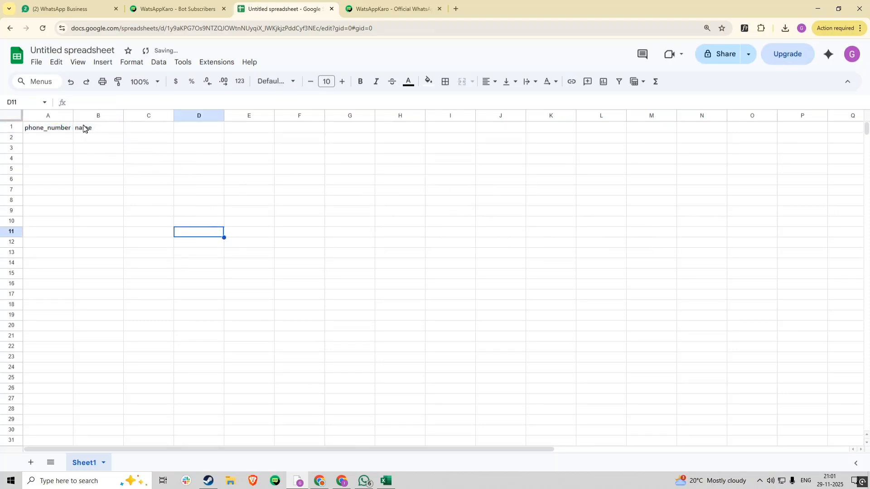
{"action": "left_click_drag", "start_coordinate": [72, 120], "coordinate": [222, 116]}
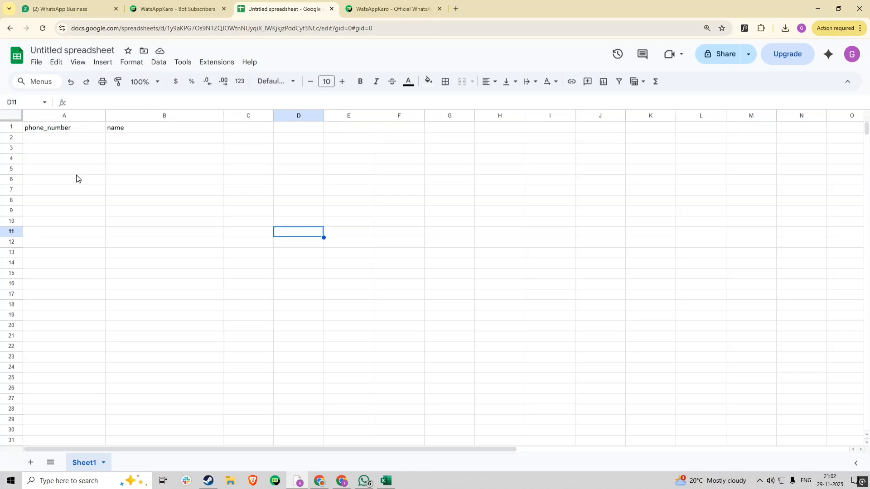
Enter the three leads' phone numbers in cells A2, A3 and A4.
{"action": "left_click", "coordinate": [81, 144]}
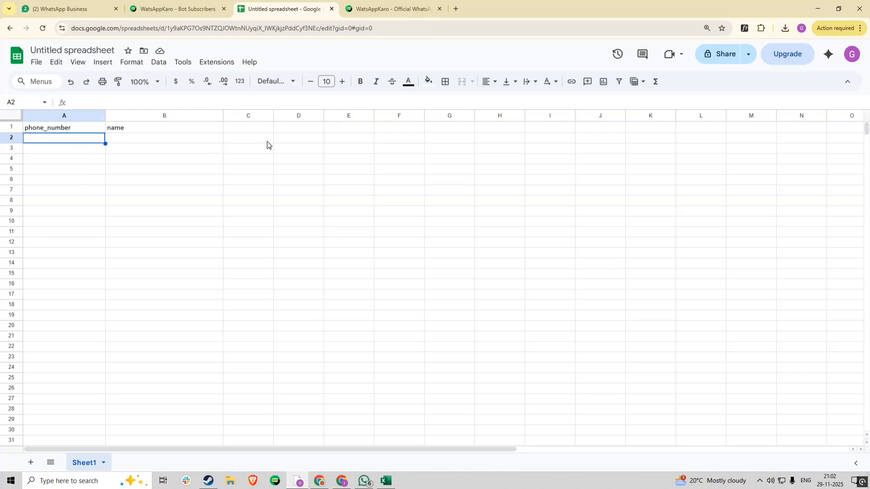
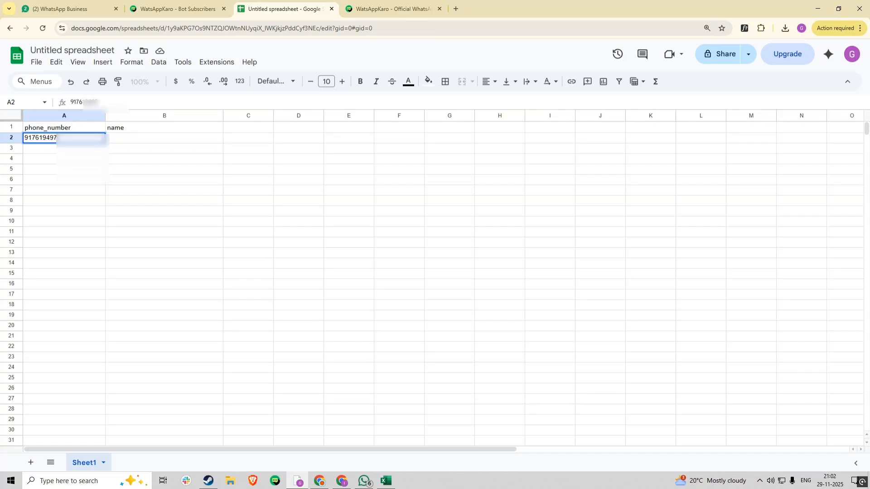
{"action": "left_click", "coordinate": [38, 153]}
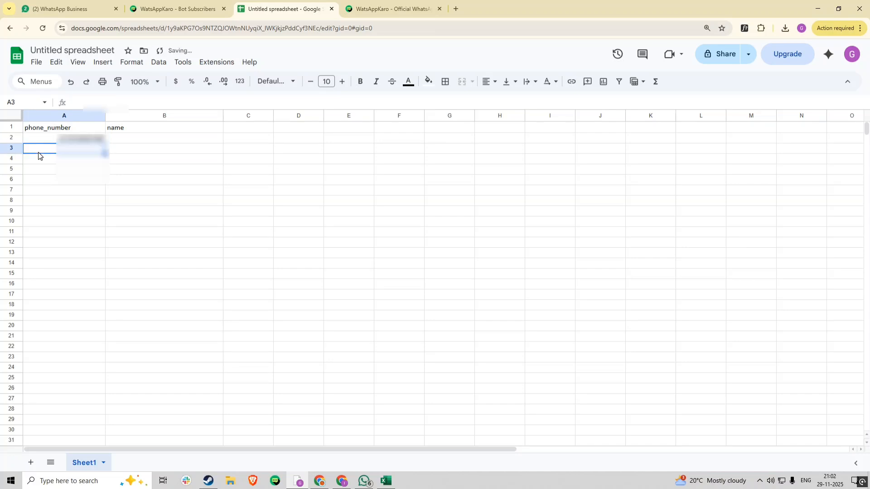
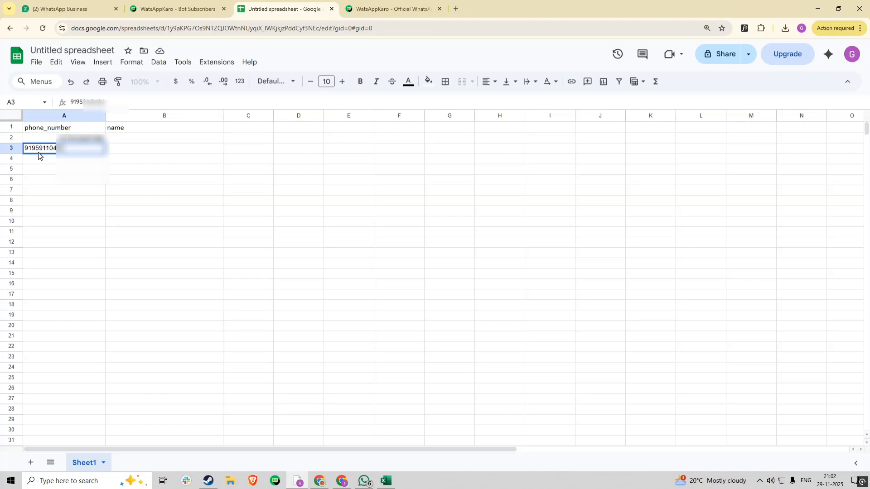
{"action": "key", "text": "Return"}
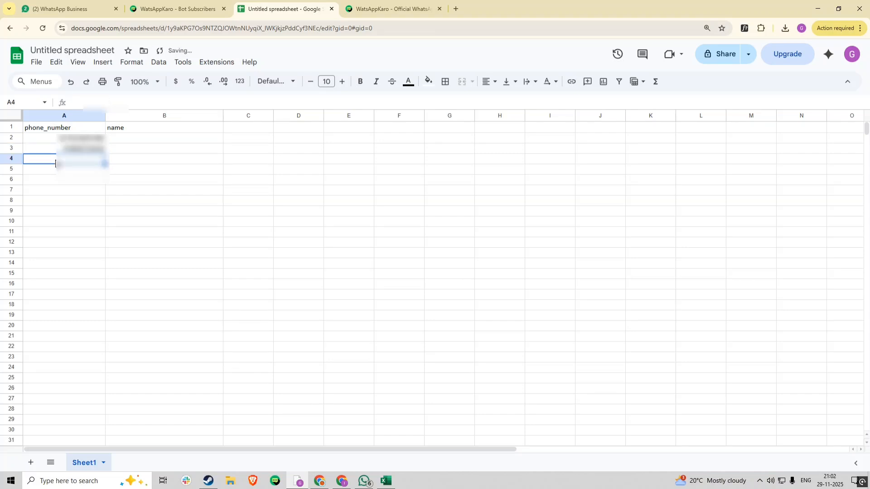
{"action": "double_click", "coordinate": [102, 149]}
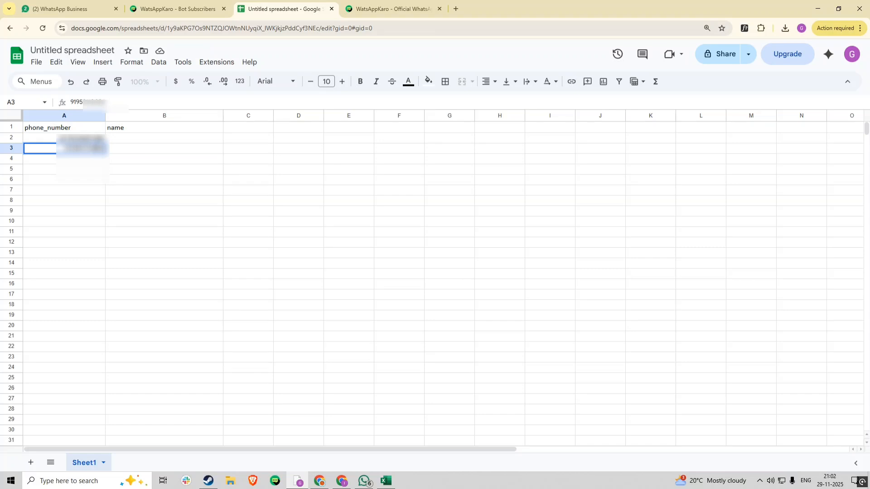
{"action": "type", "text": "00"}
{"action": "right_click", "coordinate": [89, 150]}
{"action": "left_click", "coordinate": [68, 160]}
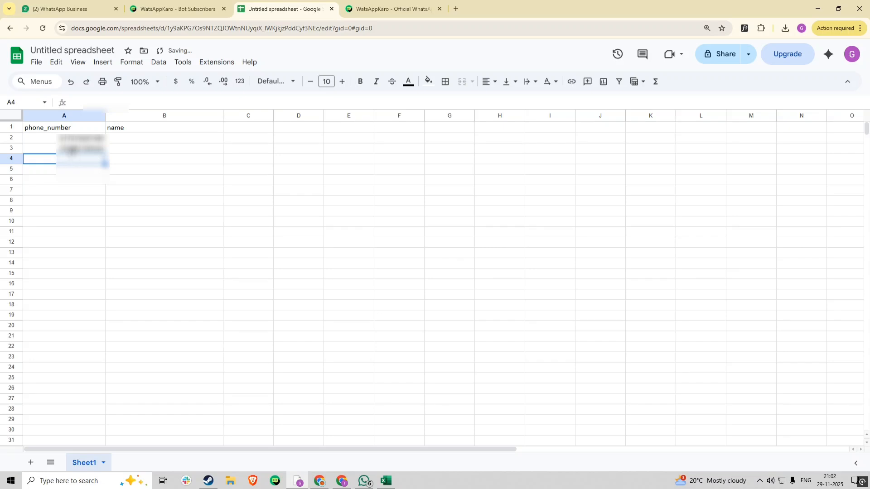
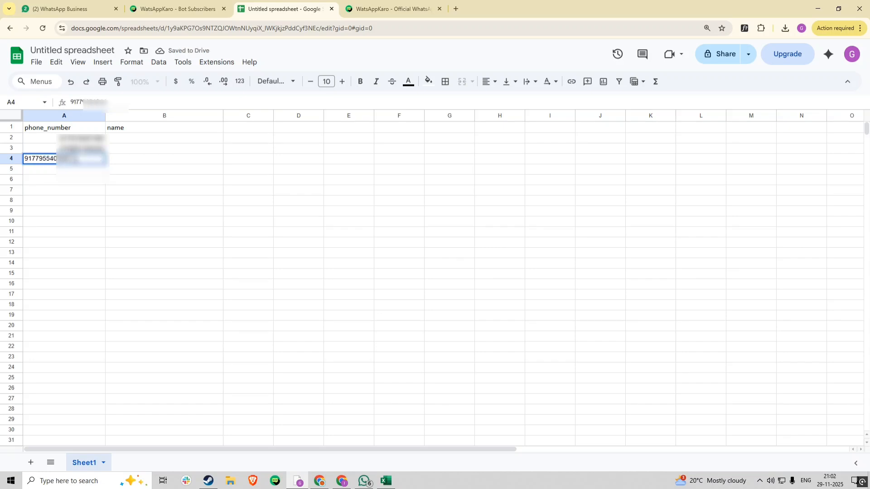
{"action": "left_click", "coordinate": [117, 190]}
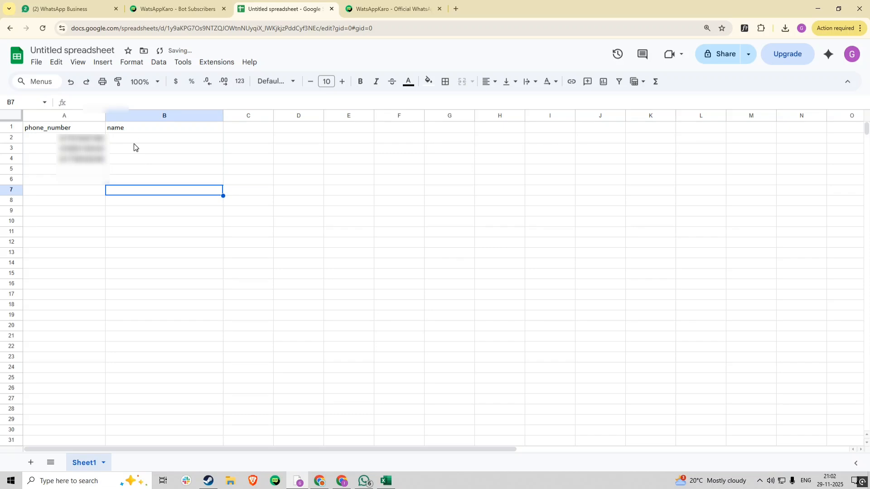
Enter 'test lead 1' in B2 and paste a copy into B3.
{"action": "left_click", "coordinate": [134, 142]}
{"action": "key", "text": "Return"}
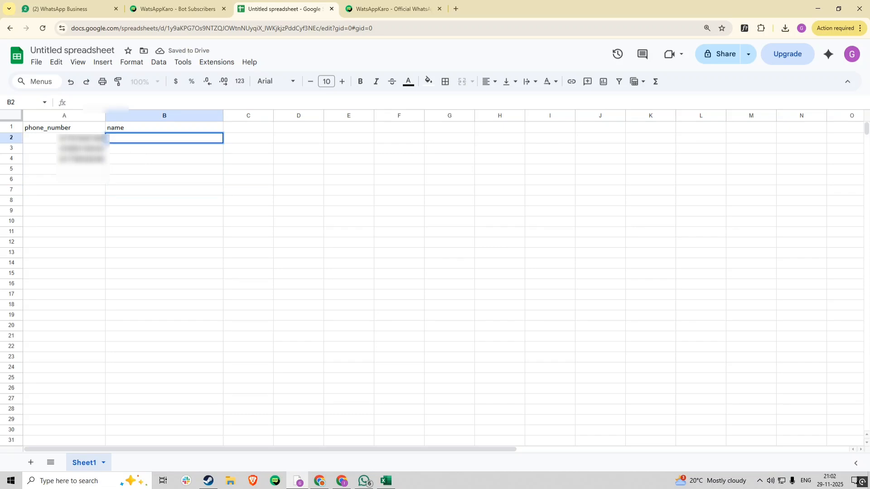
{"action": "type", "text": "test lead 1"}
{"action": "left_click", "coordinate": [136, 152]}
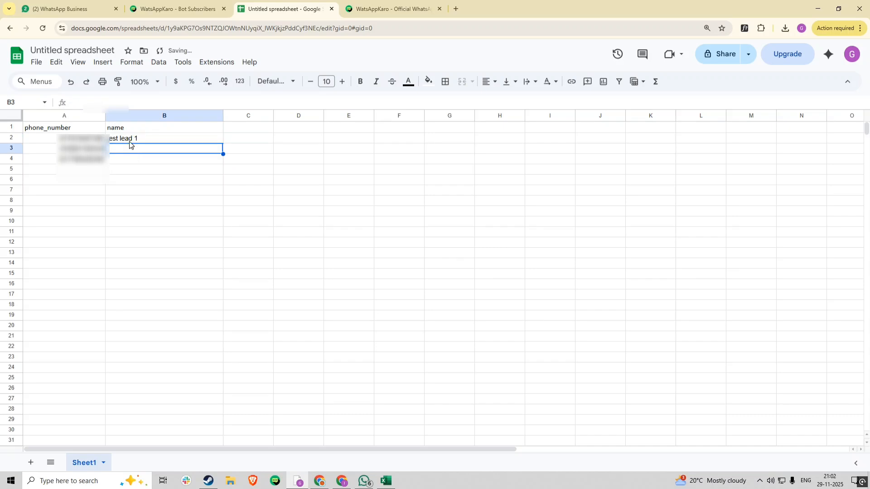
{"action": "left_click", "coordinate": [130, 141]}
{"action": "triple_click", "coordinate": [130, 137]}
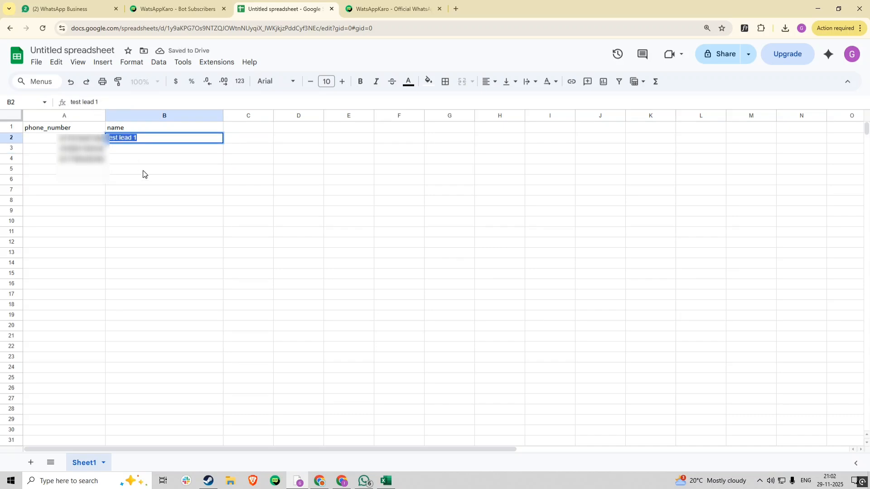
{"action": "key", "text": "ctrl+c"}
{"action": "left_click", "coordinate": [135, 145]}
{"action": "key", "text": "ctrl+v"}
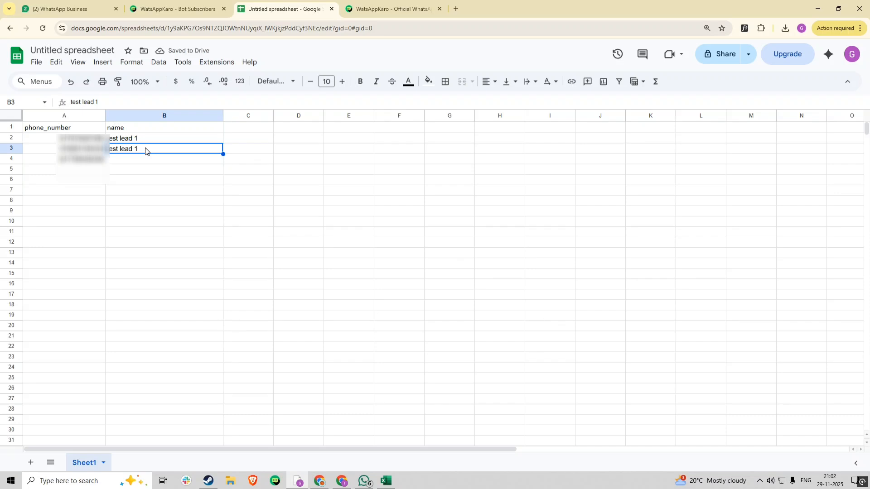
Change B3 to 'test lead 2' and paste into B4 as 'test lead 3'.
{"action": "double_click", "coordinate": [145, 149]}
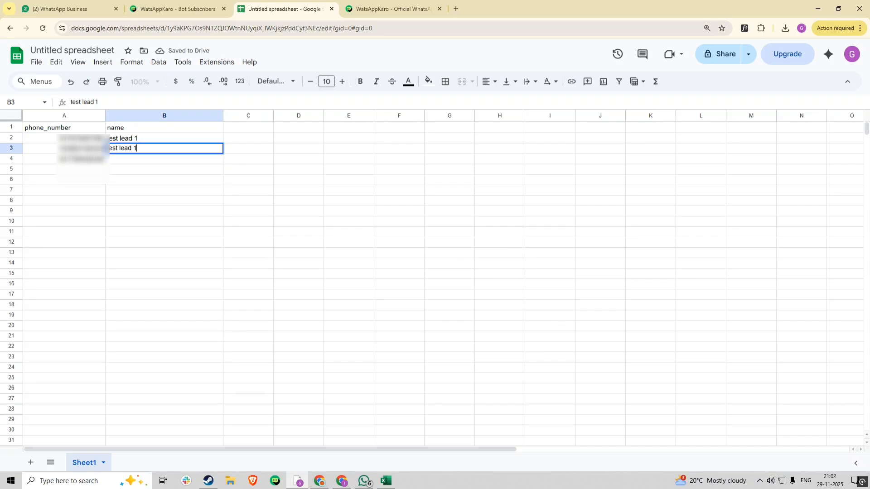
{"action": "type", "text": "2"}
{"action": "left_click", "coordinate": [144, 161]}
{"action": "key", "text": "ctrl+v"}
{"action": "double_click", "coordinate": [146, 161]}
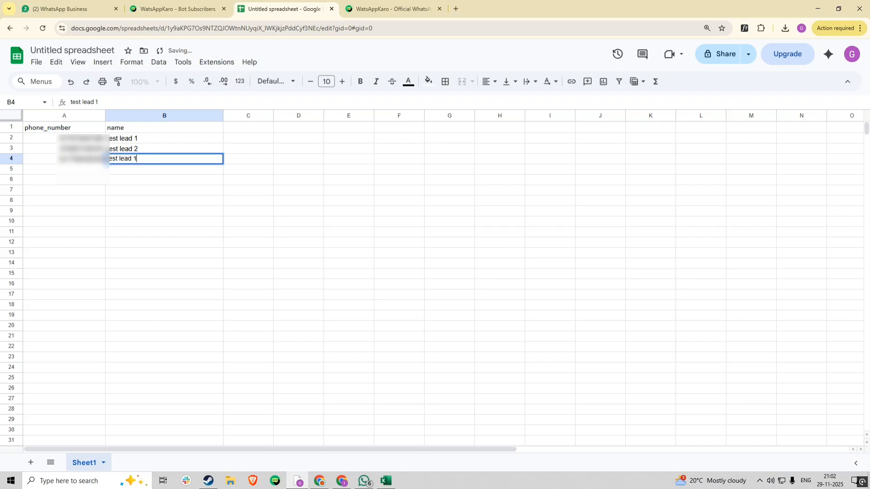
{"action": "type", "text": "3"}
{"action": "left_click", "coordinate": [161, 211]}
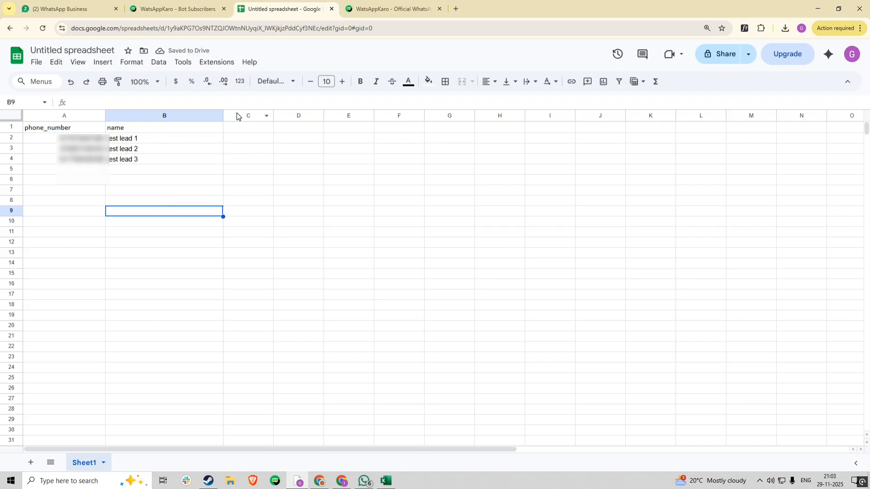
{"action": "left_click", "coordinate": [74, 115]}
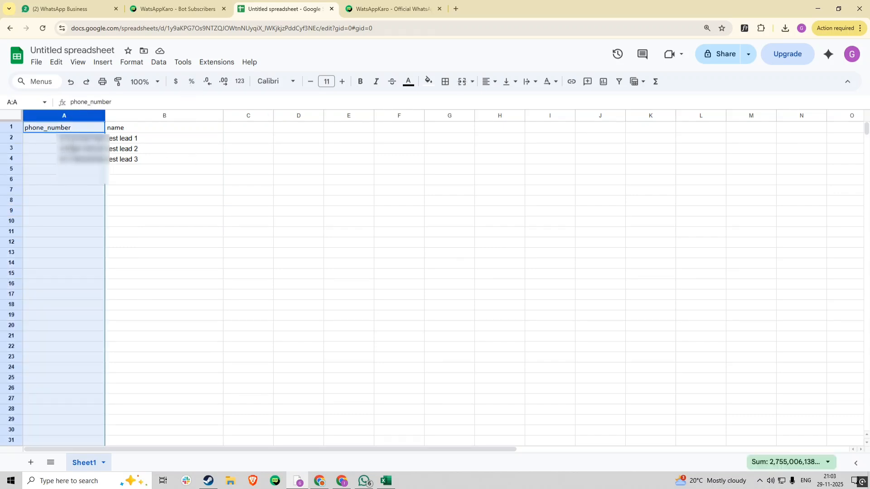
{"action": "left_click", "coordinate": [148, 139]}
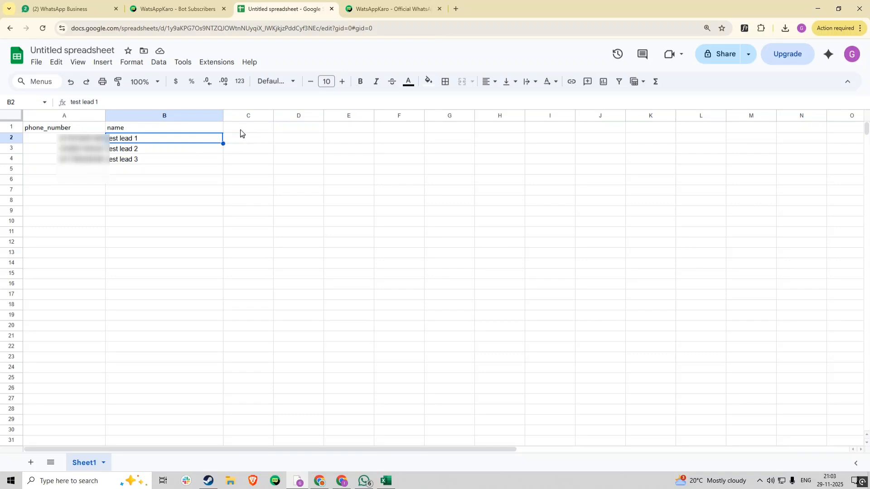
{"action": "left_click", "coordinate": [240, 130]}
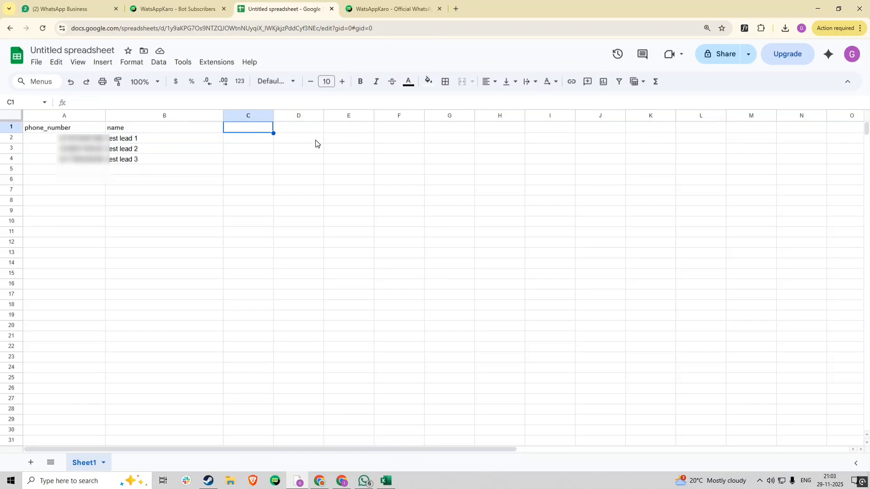
Add 'website' and 'email' headers in C1:D1, then delete C1:D2 again.
{"action": "type", "text": "website"}
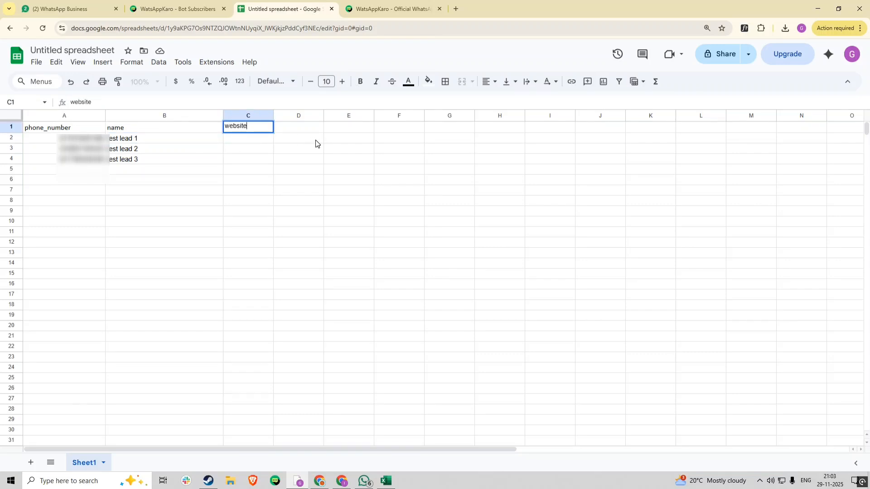
{"action": "left_click", "coordinate": [300, 128]}
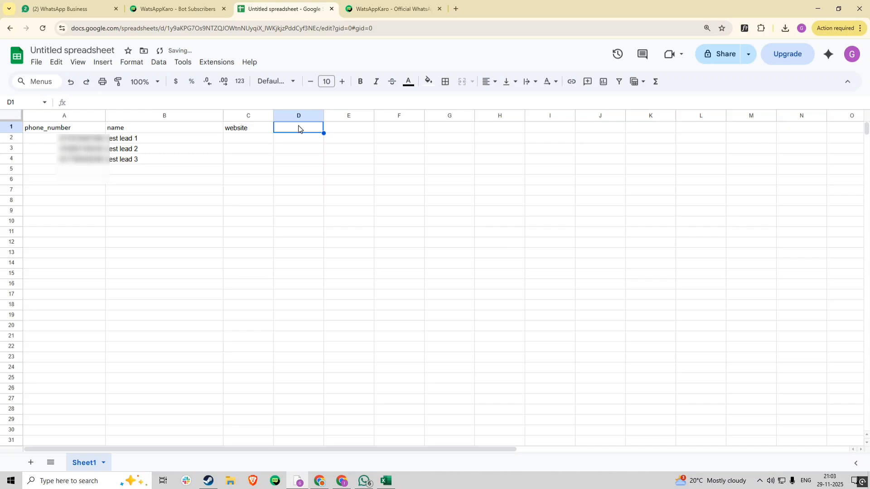
{"action": "left_click", "coordinate": [245, 130]}
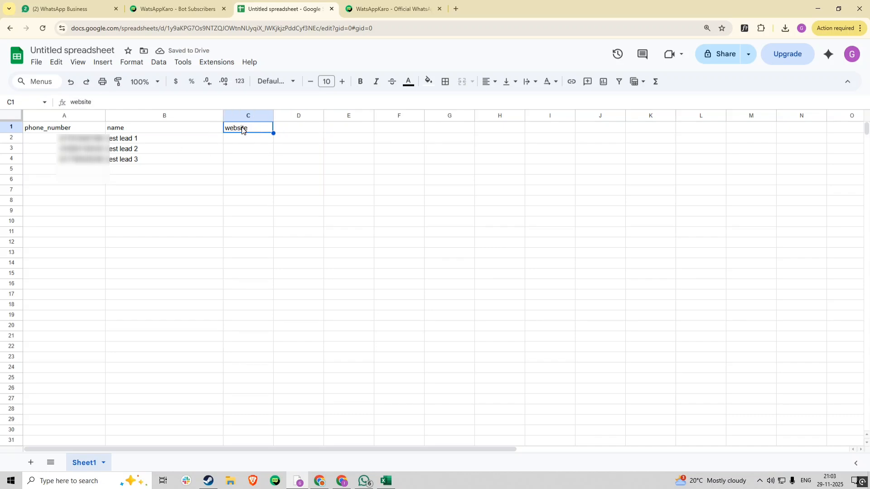
{"action": "left_click", "coordinate": [291, 131]}
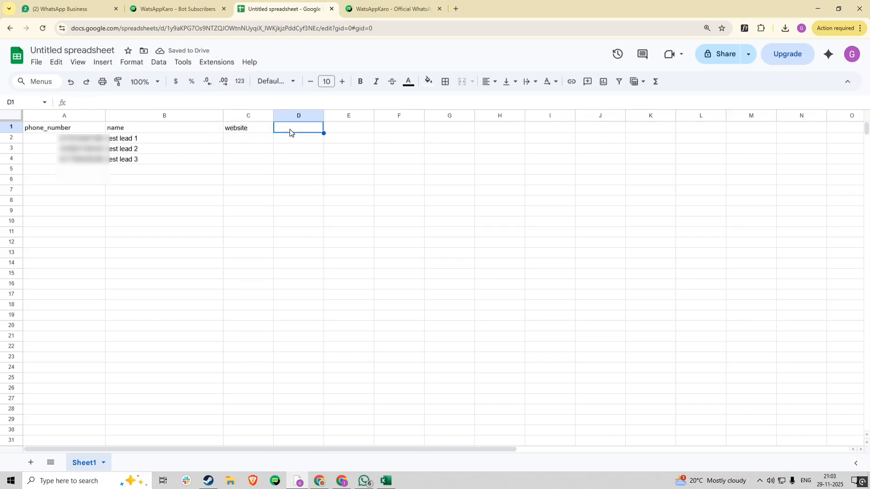
{"action": "key", "text": "Return"}
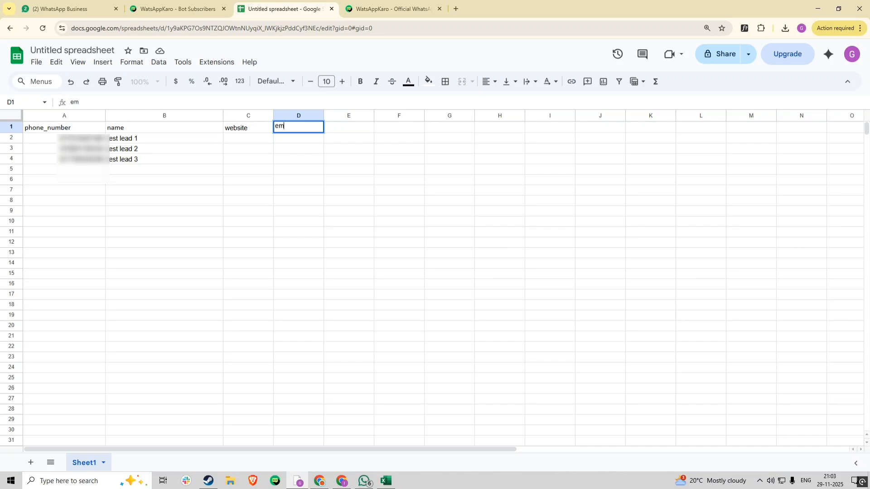
{"action": "left_click", "coordinate": [278, 161]}
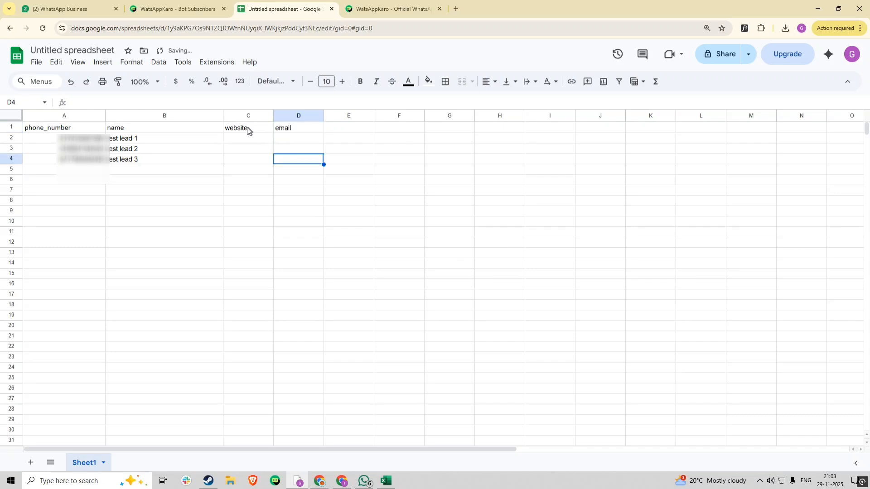
{"action": "left_click_drag", "start_coordinate": [245, 129], "coordinate": [304, 135]}
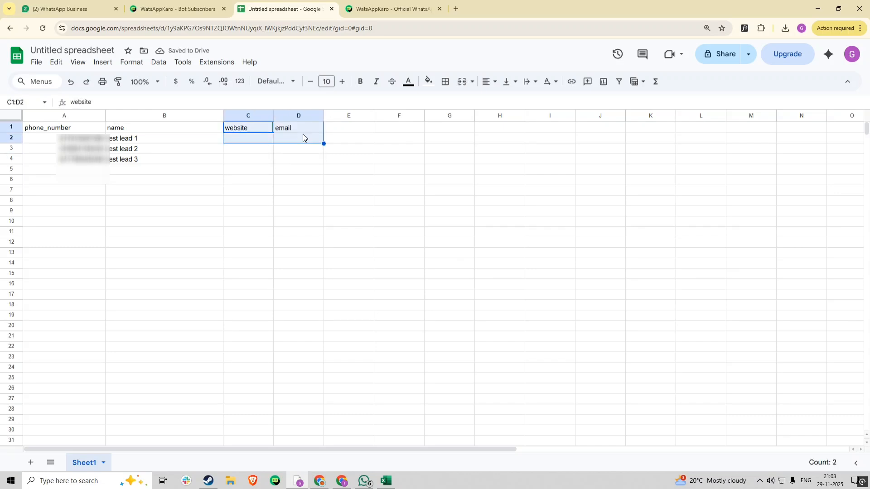
{"action": "key", "text": "Delete"}
Rename the spreadsheet to 'dummy leads'.
{"action": "left_click", "coordinate": [72, 51]}
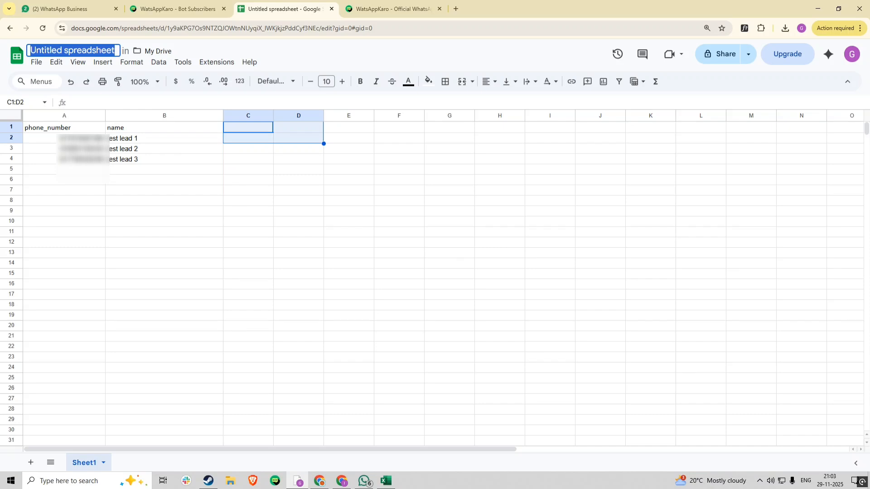
{"action": "type", "text": "test"}
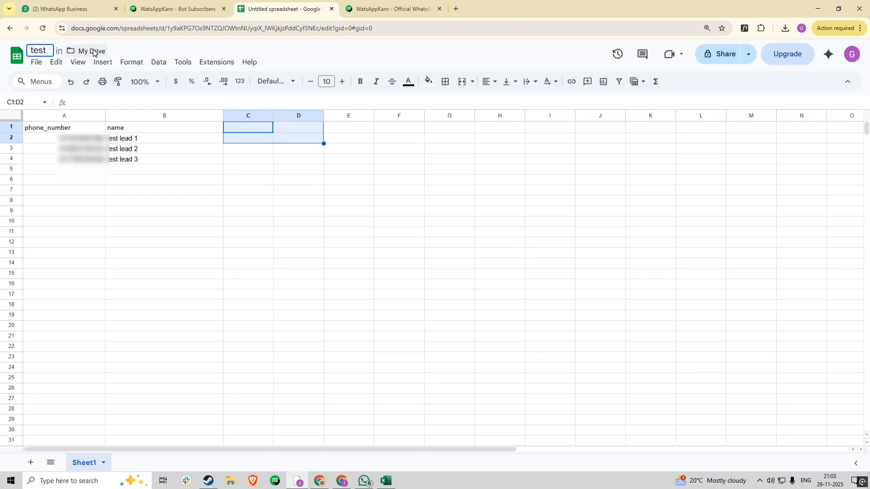
{"action": "key", "text": "BackSpace"}
{"action": "key", "text": "BackSpace"}
{"action": "key", "text": "BackSpace"}
{"action": "key", "text": "BackSpace"}
{"action": "type", "text": "dumm"}
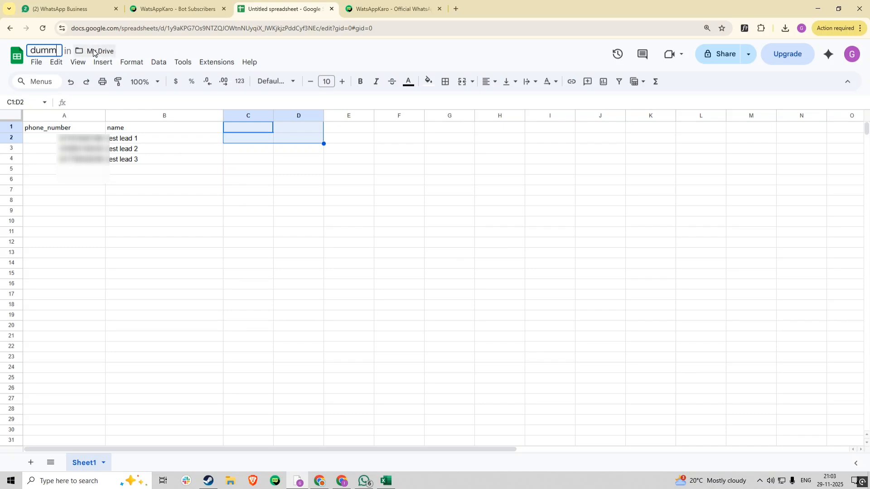
{"action": "type", "text": "y leads"}
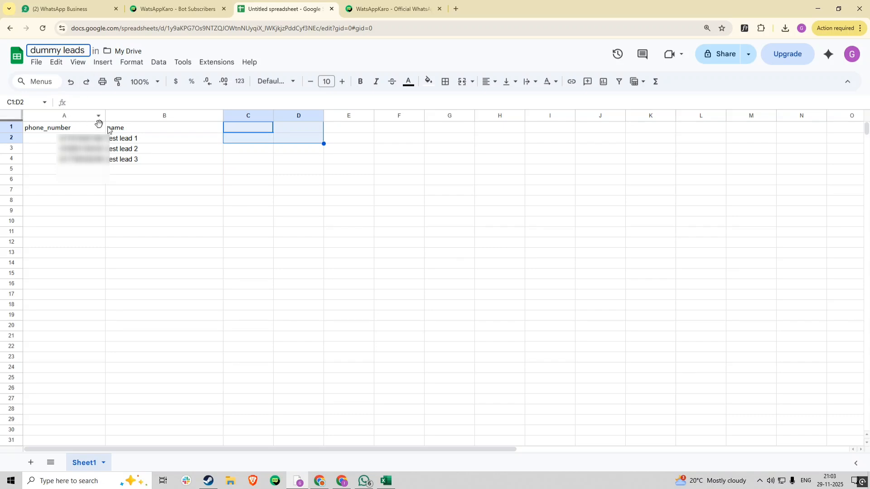
{"action": "left_click", "coordinate": [165, 168]}
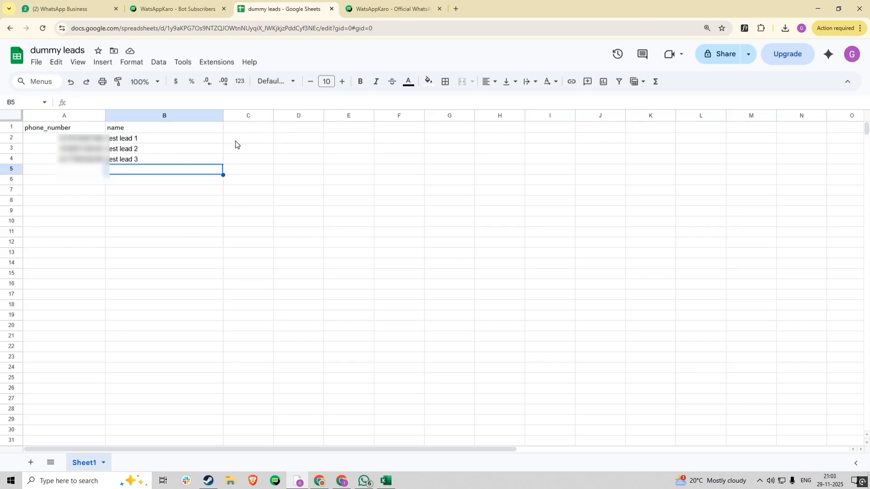
Download the sheet as 'dummy leads - Sheet1.csv' and return to WatsAppKaro's import dialog.
{"action": "left_click", "coordinate": [37, 67]}
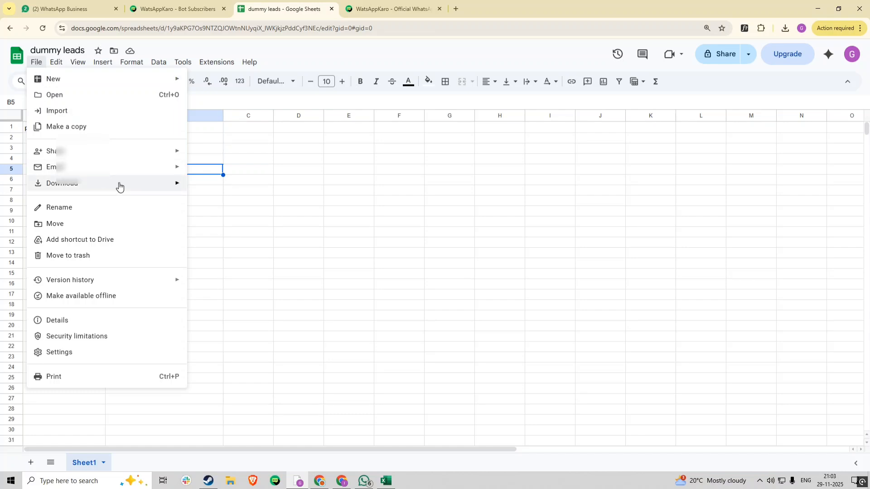
{"action": "mouse_move", "coordinate": [118, 184]}
{"action": "left_click", "coordinate": [265, 252]}
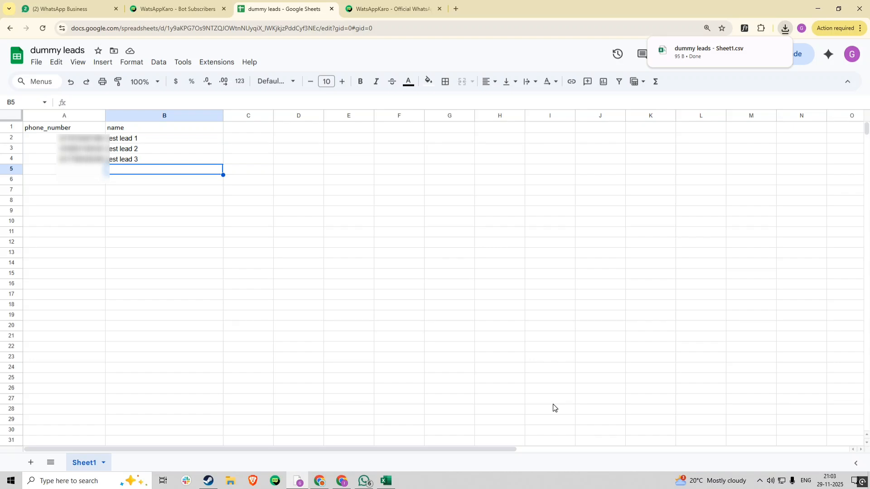
{"action": "left_click", "coordinate": [177, 9]}
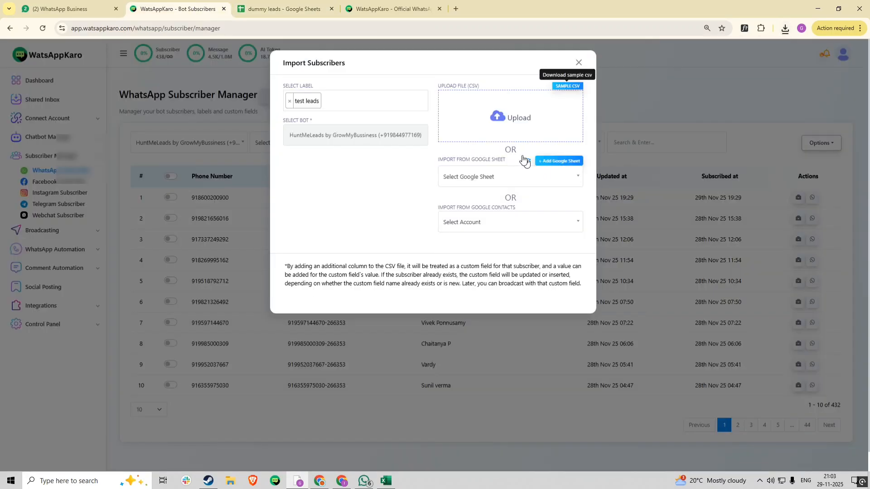
Upload the 'dummy leads - Sheet1' CSV from Downloads to the subscriber import.
{"action": "left_click", "coordinate": [507, 120]}
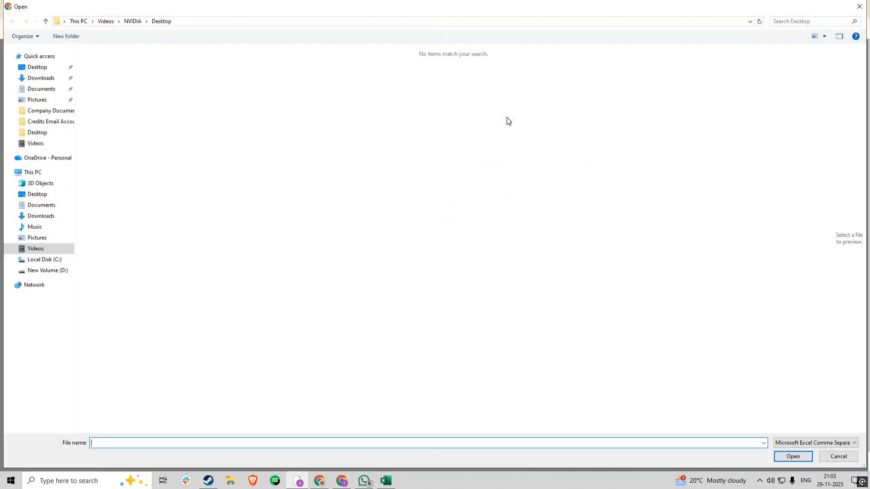
{"action": "left_click", "coordinate": [44, 80]}
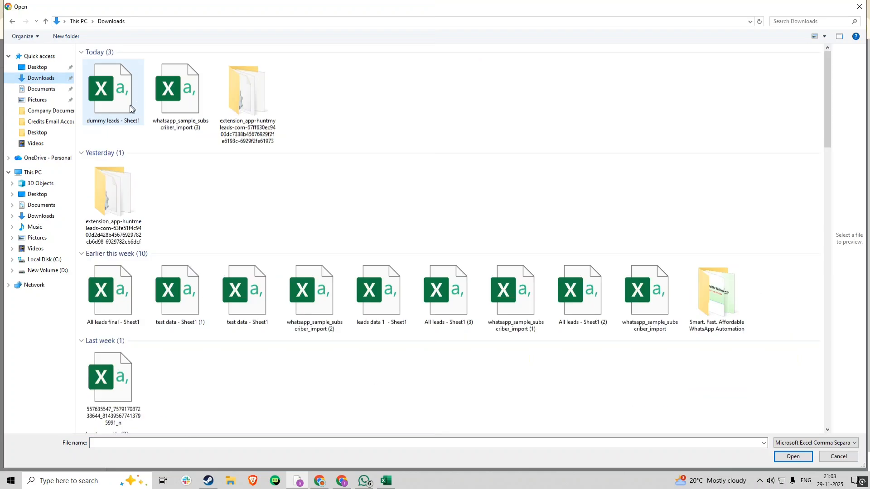
{"action": "left_click", "coordinate": [115, 108]}
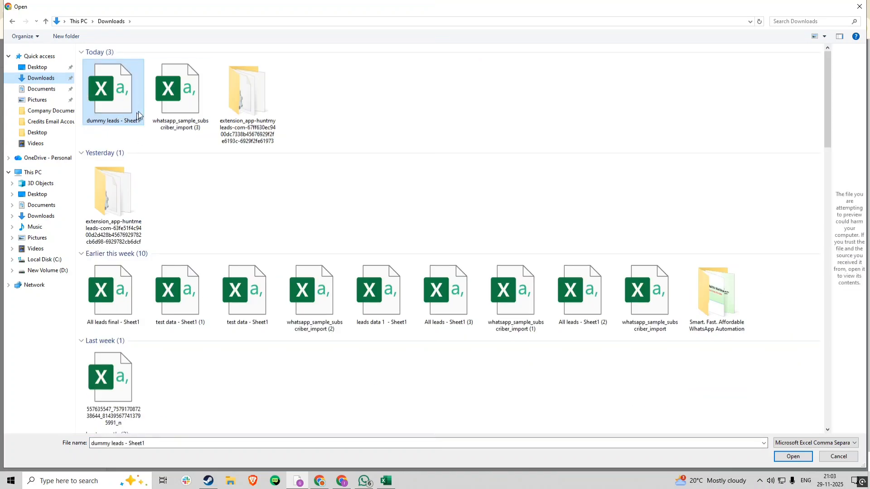
{"action": "left_click", "coordinate": [793, 457]}
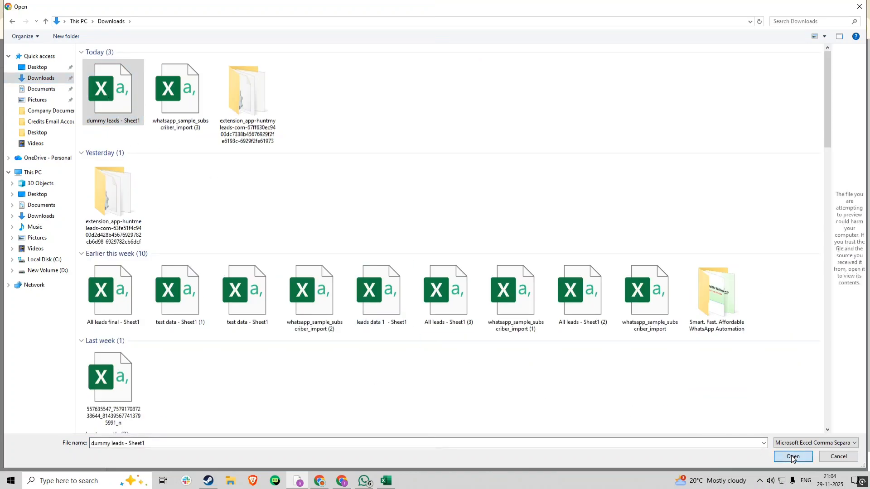
Review the two sample rows, then add a mapping pairing phone_number with Phone Number.
{"action": "scroll", "coordinate": [385, 227], "scroll_direction": "down", "scroll_amount": 1}
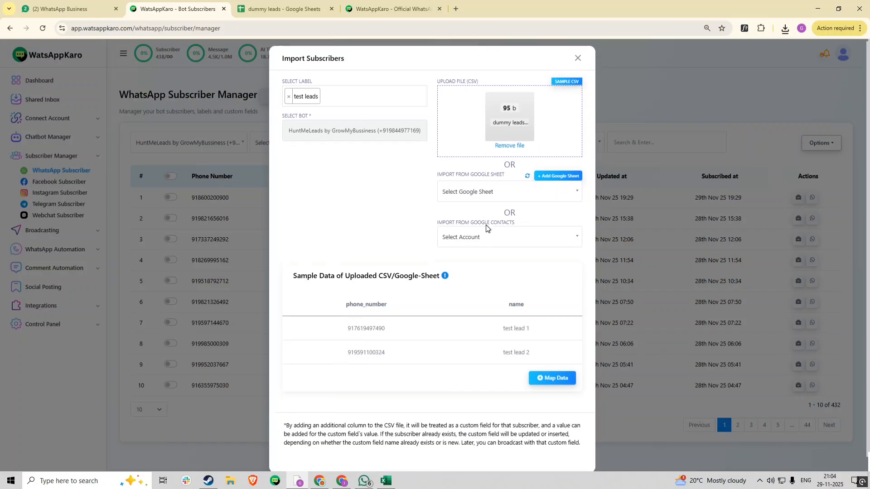
{"action": "left_click_drag", "start_coordinate": [297, 265], "coordinate": [451, 264]}
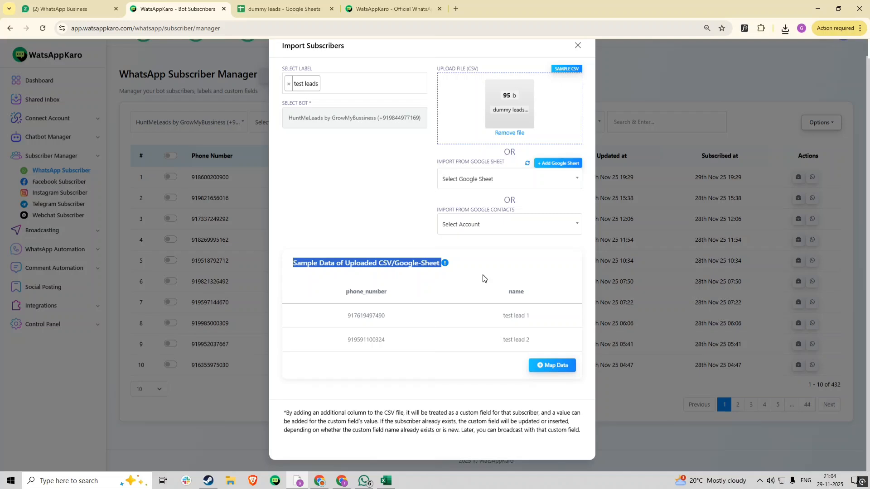
{"action": "left_click", "coordinate": [352, 303]}
{"action": "left_click_drag", "start_coordinate": [341, 323], "coordinate": [545, 346]}
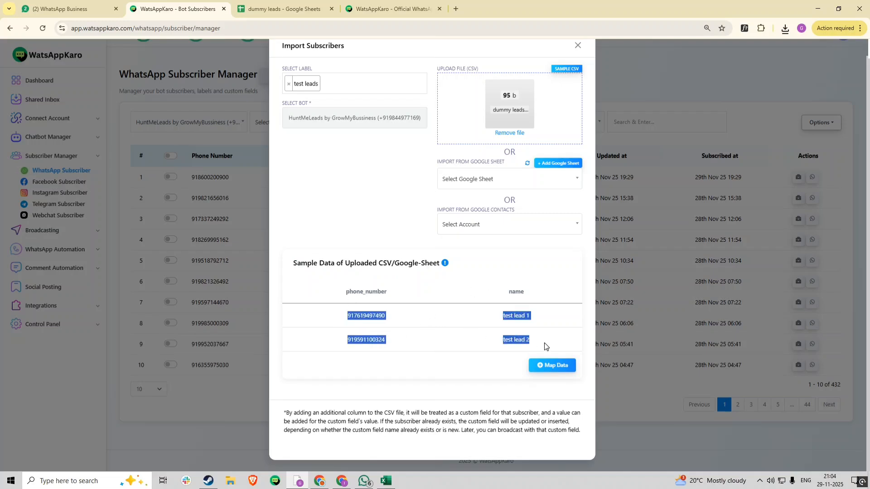
{"action": "left_click", "coordinate": [510, 284]}
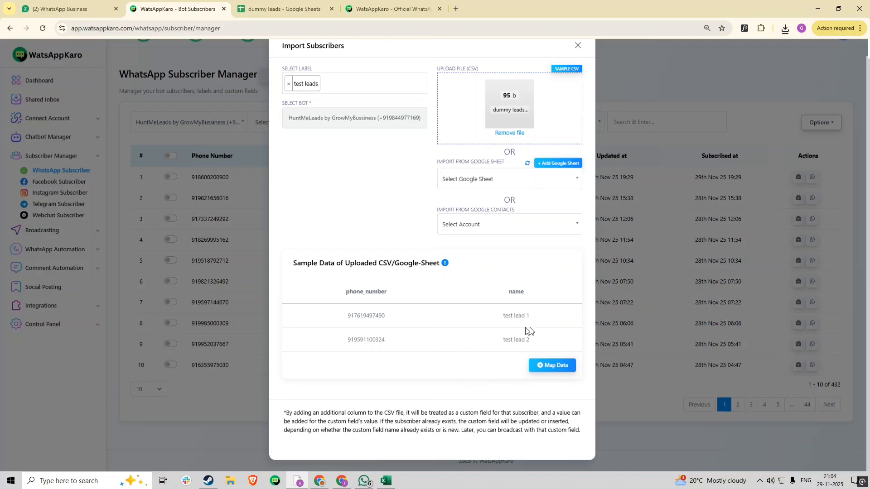
{"action": "left_click", "coordinate": [553, 369]}
{"action": "scroll", "coordinate": [375, 399], "scroll_direction": "down", "scroll_amount": 2}
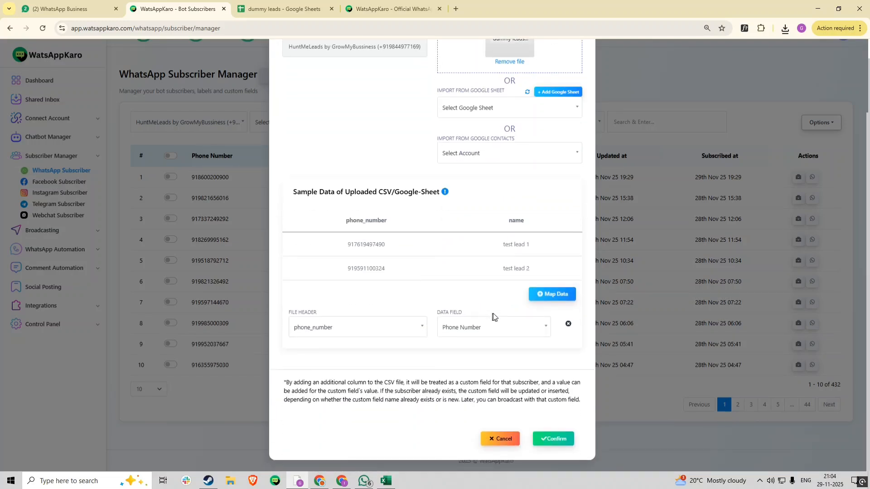
Check the sheet's phone_number header and keep it mapped to the Phone Number field.
{"action": "left_click", "coordinate": [342, 330]}
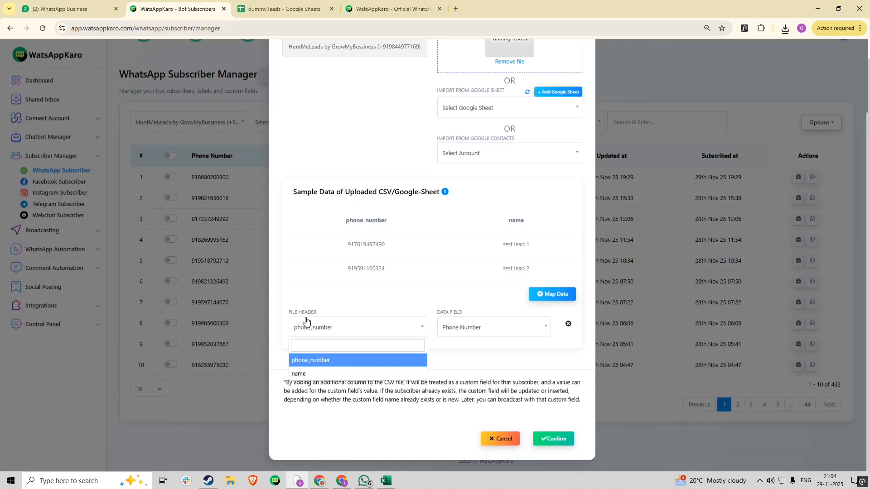
{"action": "left_click", "coordinate": [272, 5]}
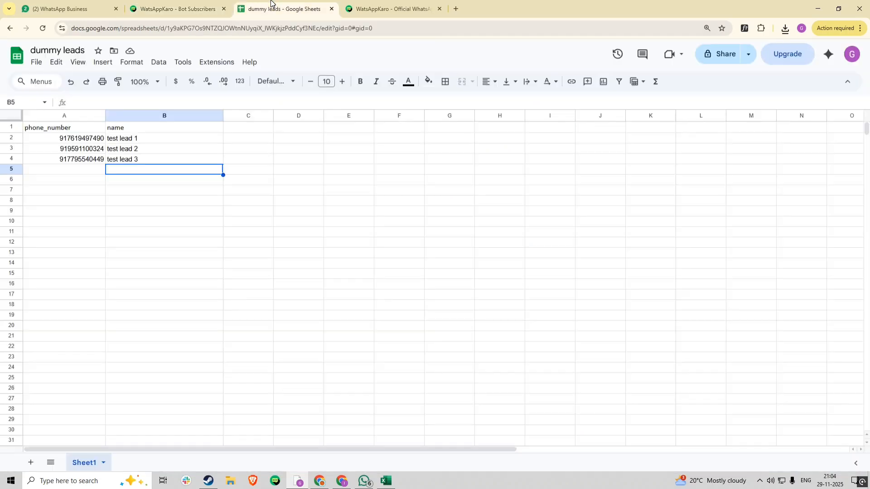
{"action": "left_click", "coordinate": [82, 128]}
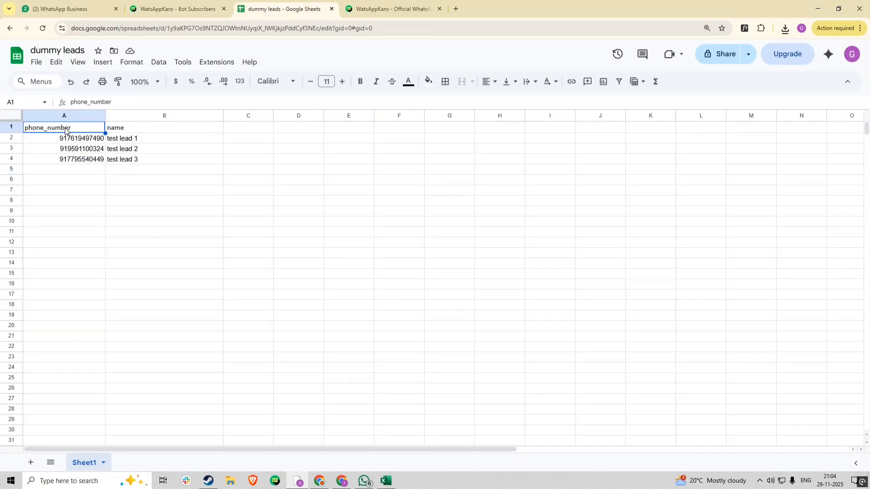
{"action": "left_click", "coordinate": [357, 8]}
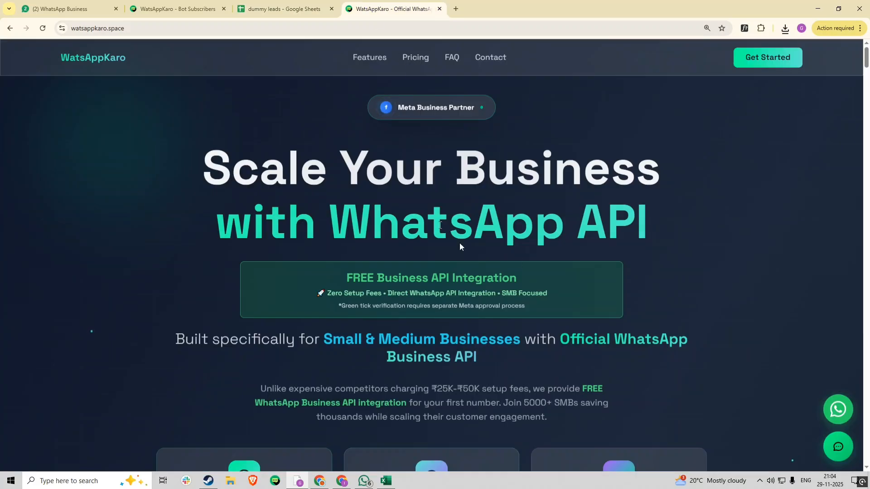
{"action": "left_click", "coordinate": [196, 7]}
{"action": "left_click", "coordinate": [469, 333]}
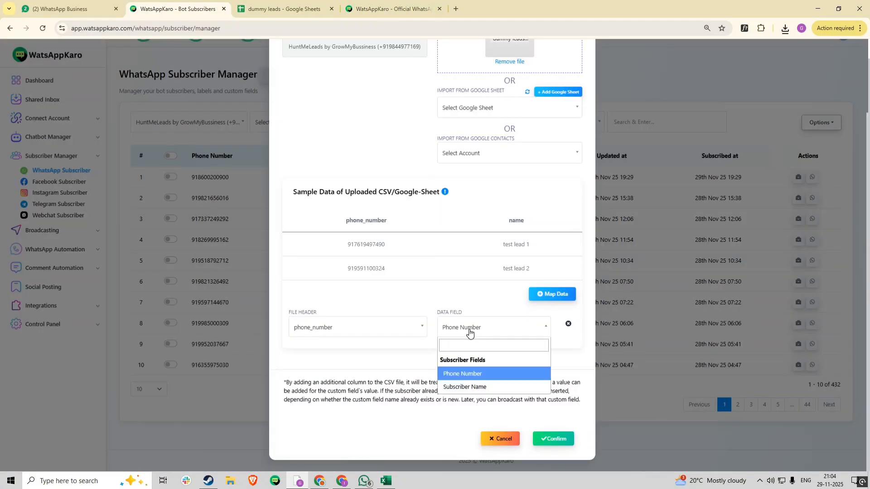
{"action": "left_click", "coordinate": [468, 377]}
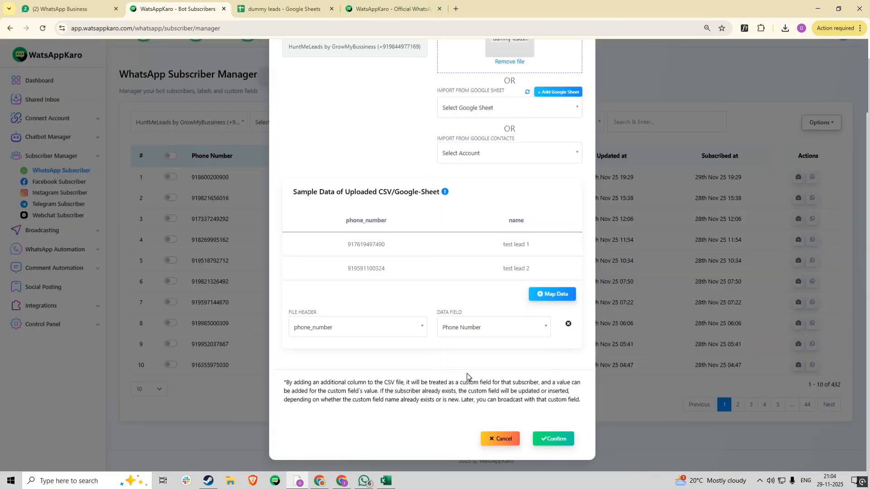
Add a second mapping linking the file's name column to Subscriber Name.
{"action": "left_click", "coordinate": [547, 300]}
{"action": "left_click", "coordinate": [308, 364]}
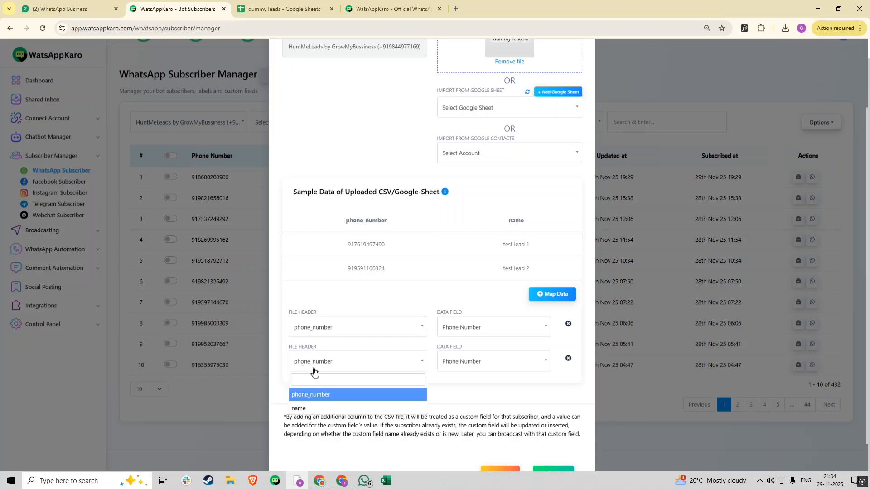
{"action": "left_click", "coordinate": [310, 410]}
{"action": "left_click", "coordinate": [479, 369]}
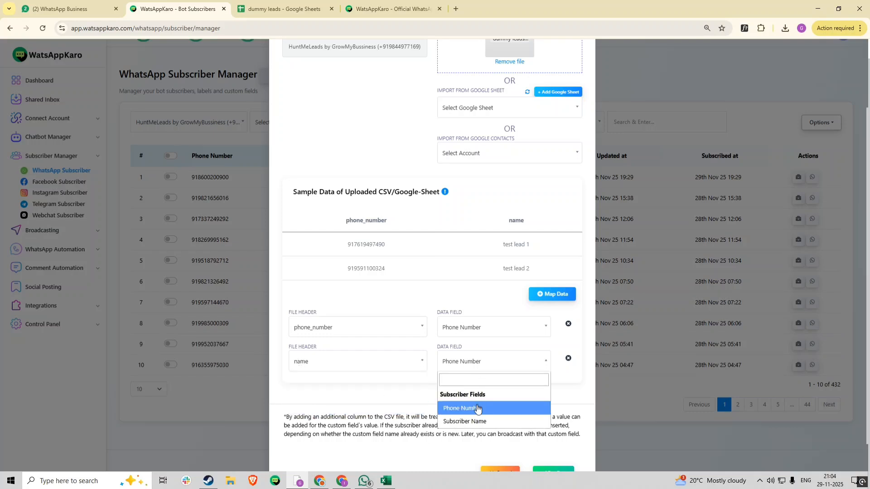
{"action": "left_click", "coordinate": [477, 420]}
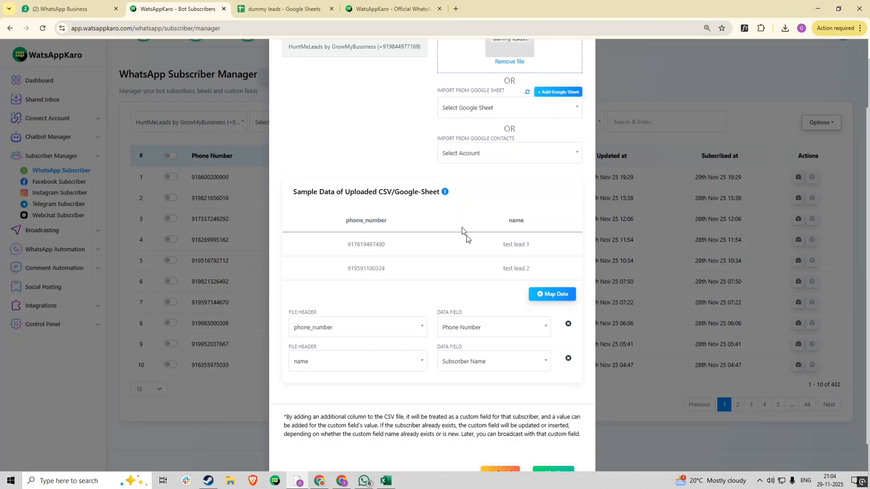
Remove the extra third mapping row and confirm the subscriber import.
{"action": "left_click", "coordinate": [543, 295]}
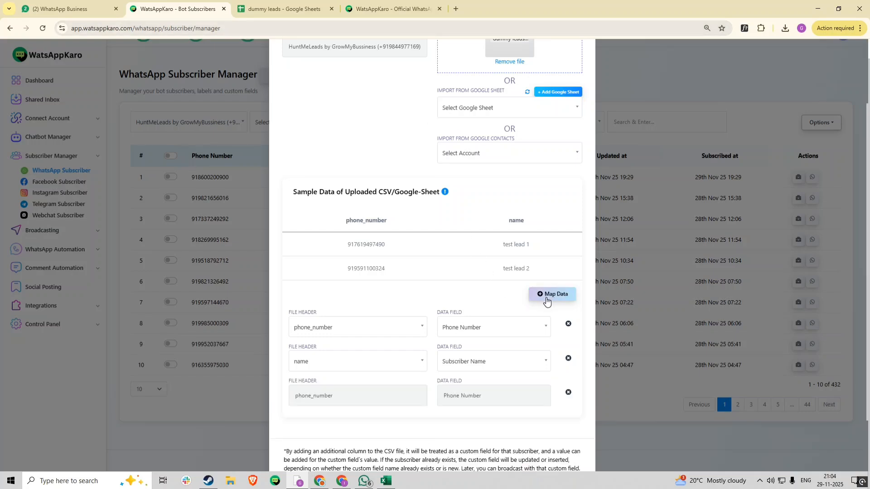
{"action": "left_click", "coordinate": [569, 394]}
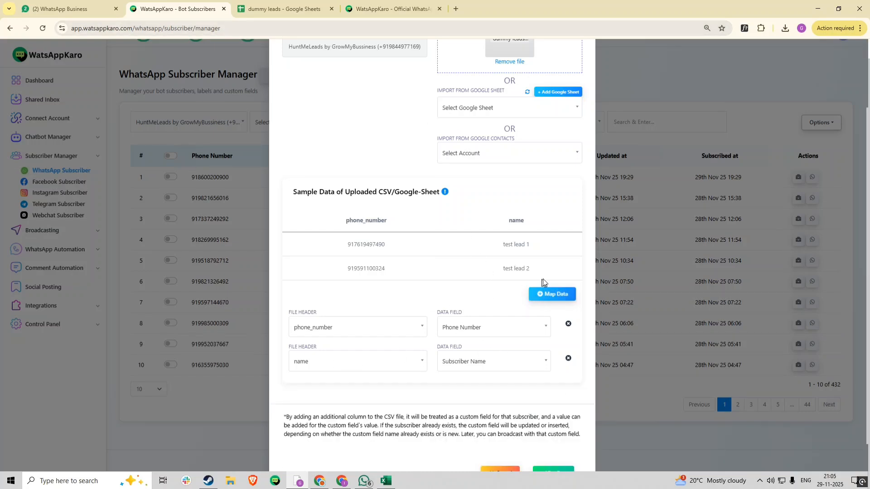
{"action": "scroll", "coordinate": [544, 276], "scroll_direction": "down", "scroll_amount": 1}
{"action": "left_click", "coordinate": [561, 438]}
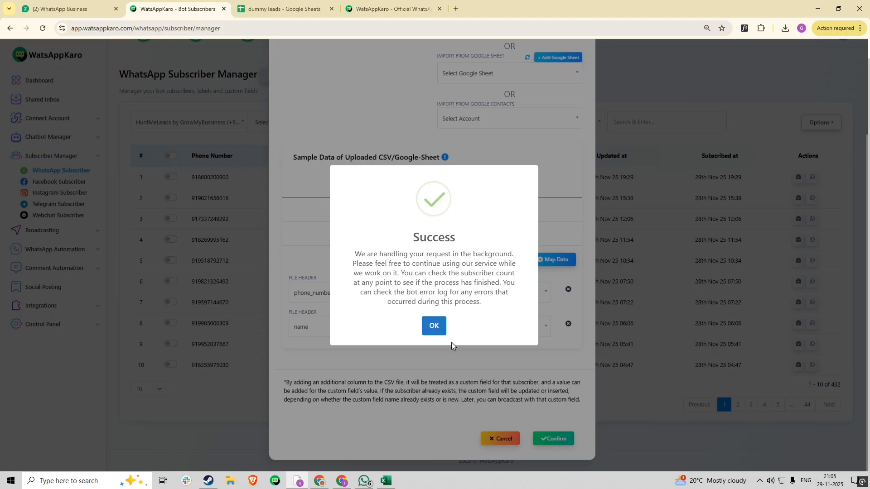
Dismiss the import success message to return to the updated subscriber list.
{"action": "left_click", "coordinate": [436, 328]}
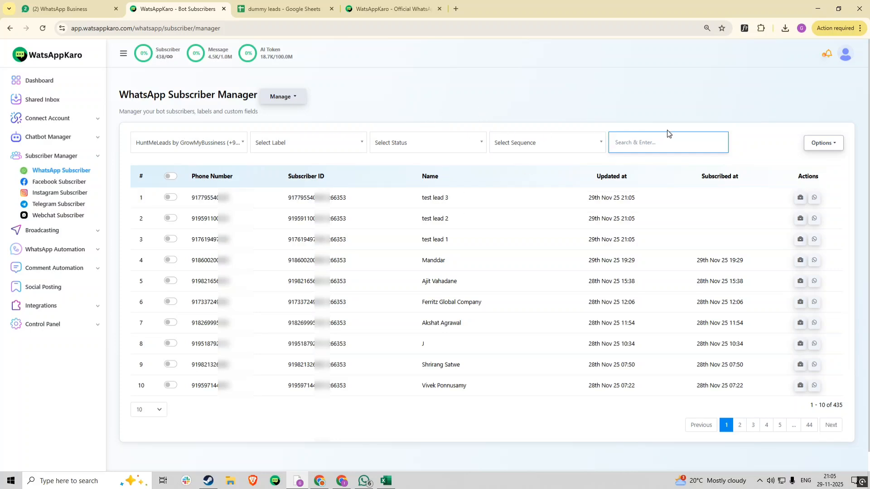
Filter subscribers by the 'test leads' label, briefly selecting all three to view bulk options.
{"action": "left_click", "coordinate": [318, 148]}
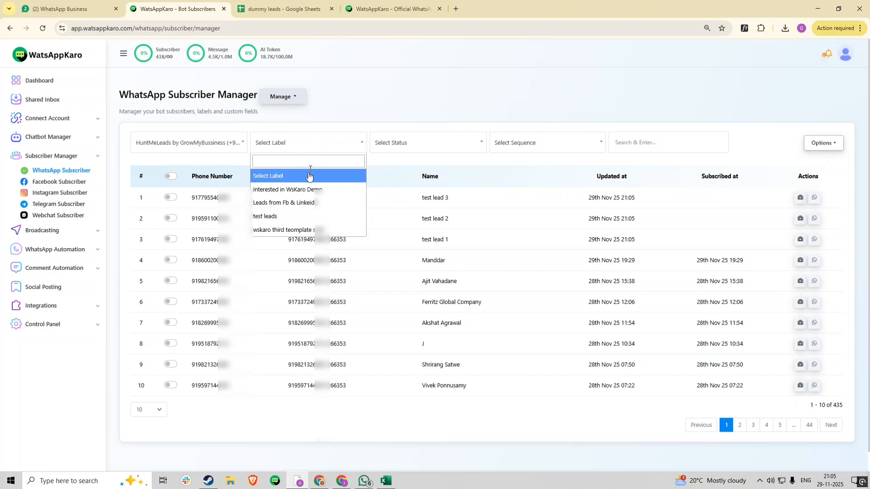
{"action": "left_click", "coordinate": [287, 217]}
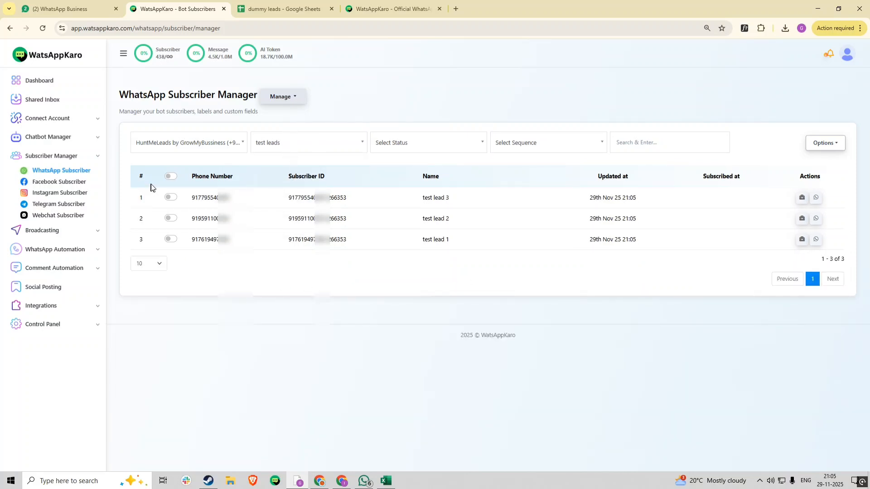
{"action": "left_click", "coordinate": [174, 175]}
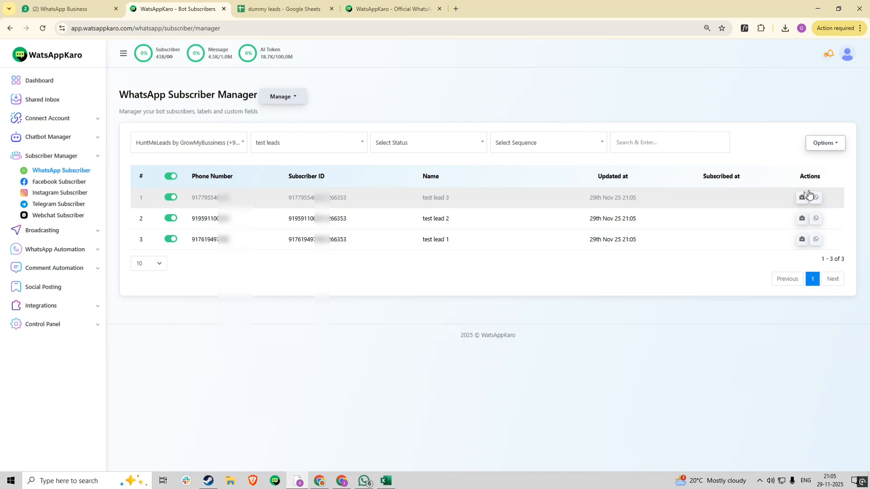
{"action": "left_click", "coordinate": [826, 143]}
{"action": "left_click", "coordinate": [761, 111]}
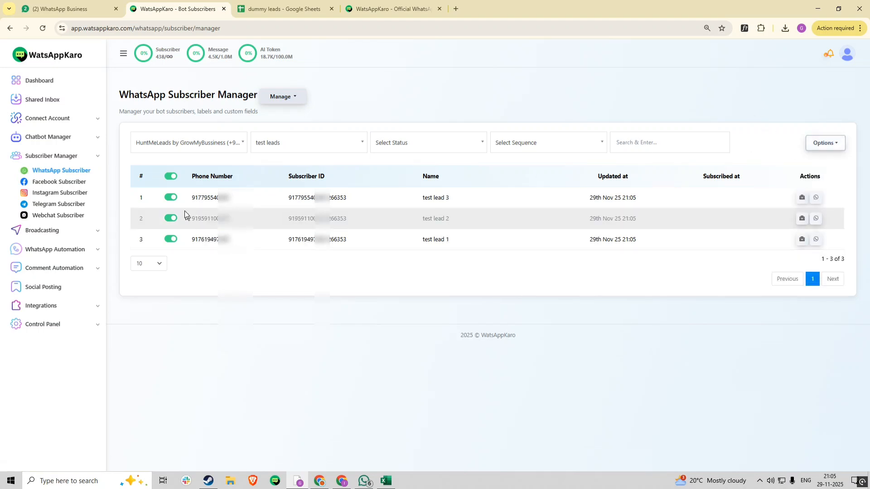
{"action": "left_click", "coordinate": [176, 177]}
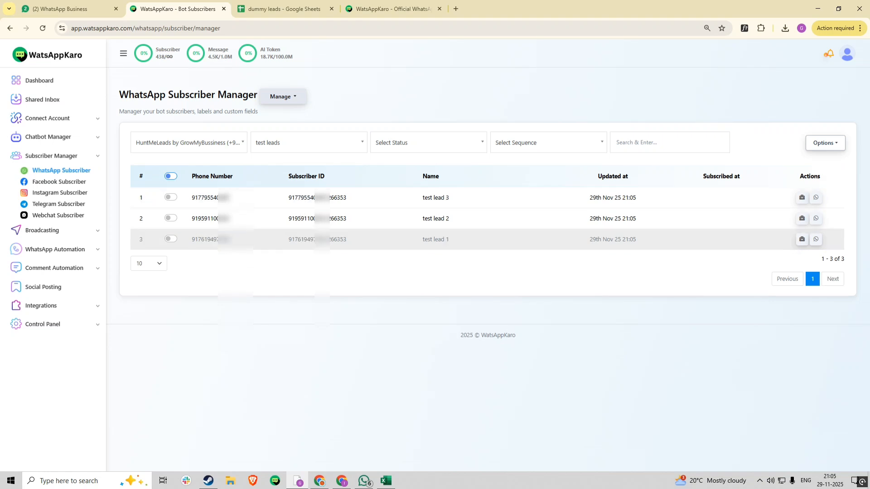
From test lead 3's live chat, send the wskarotemplate message template and confirm delivery.
{"action": "left_click", "coordinate": [819, 200]}
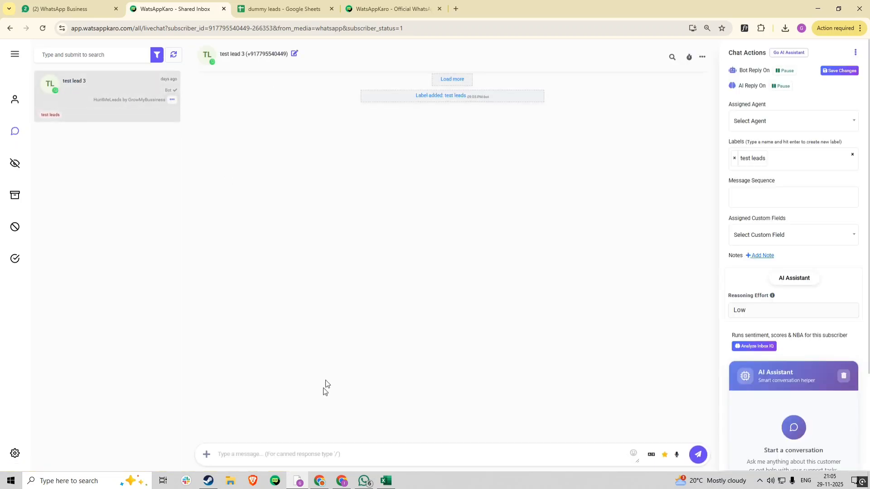
{"action": "left_click", "coordinate": [206, 454]}
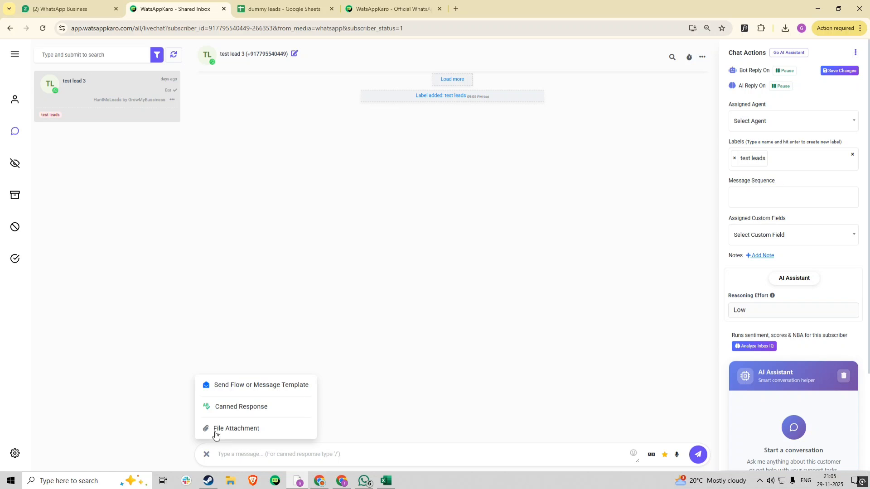
{"action": "left_click", "coordinate": [251, 385]}
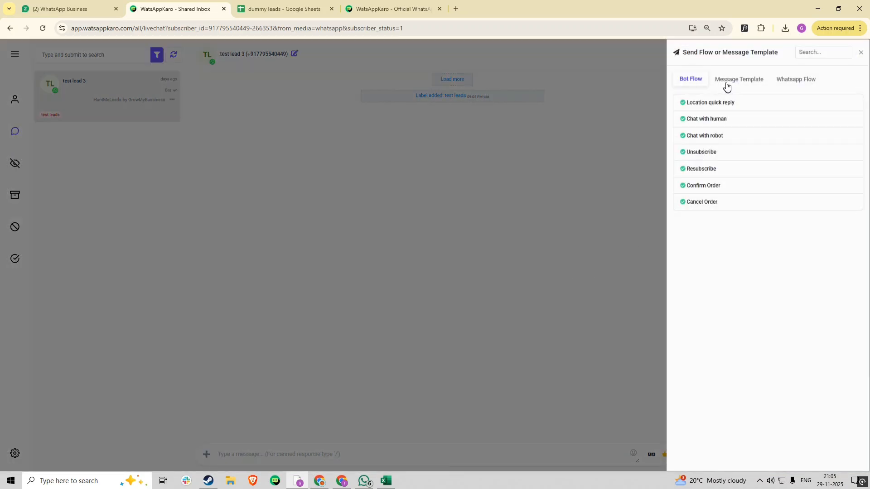
{"action": "left_click", "coordinate": [726, 84]}
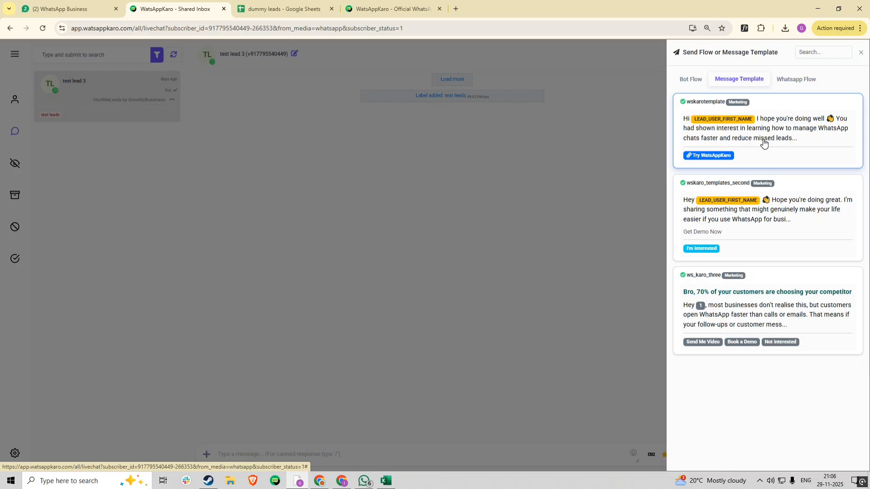
{"action": "left_click", "coordinate": [764, 142]}
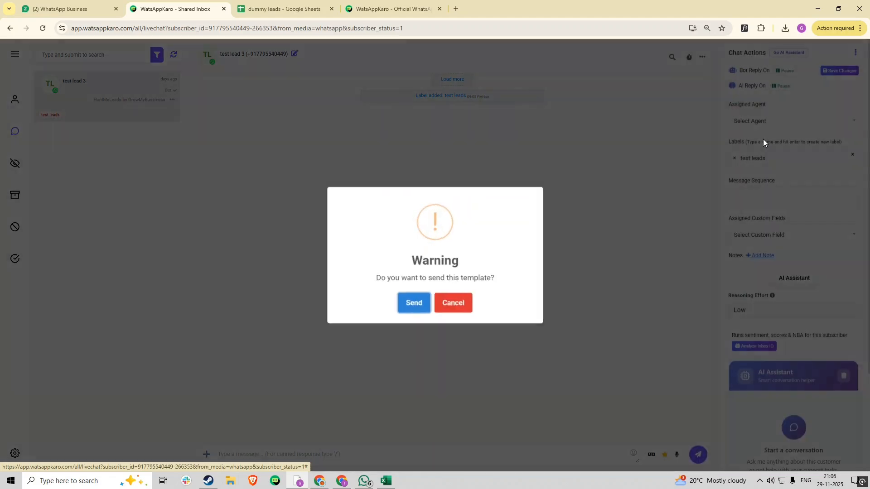
{"action": "left_click", "coordinate": [414, 302]}
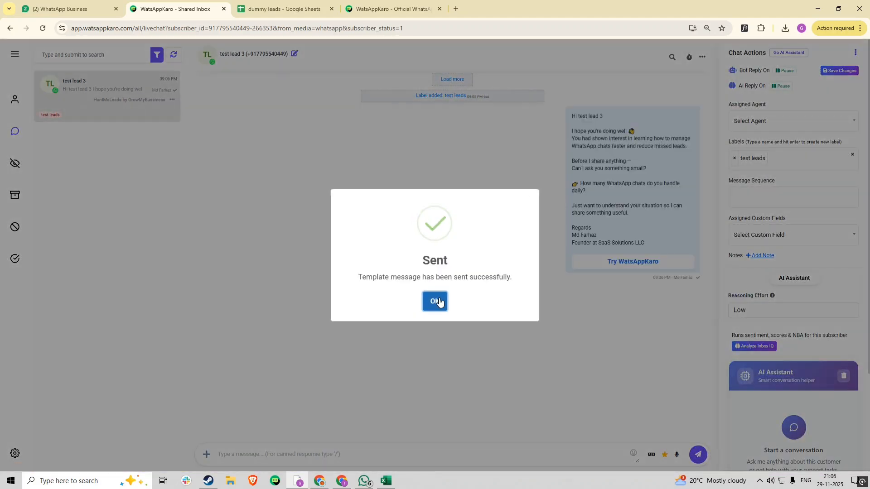
{"action": "left_click", "coordinate": [440, 295]}
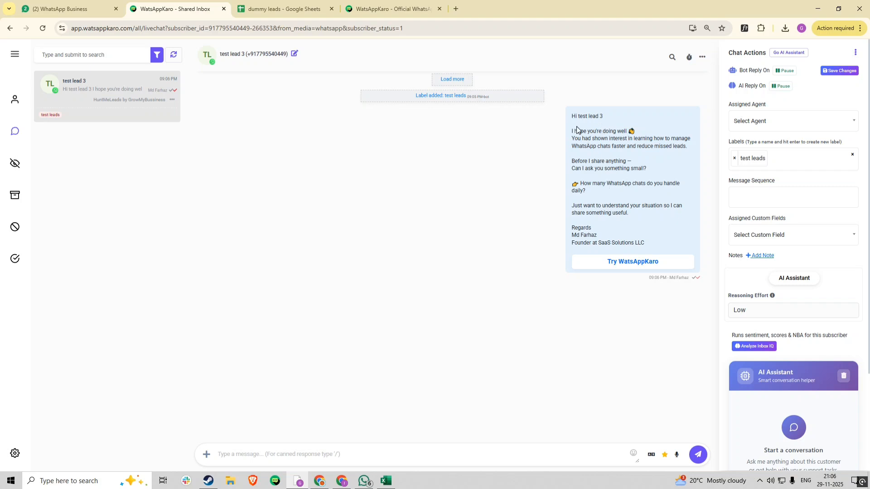
{"action": "left_click_drag", "start_coordinate": [579, 116], "coordinate": [595, 118]}
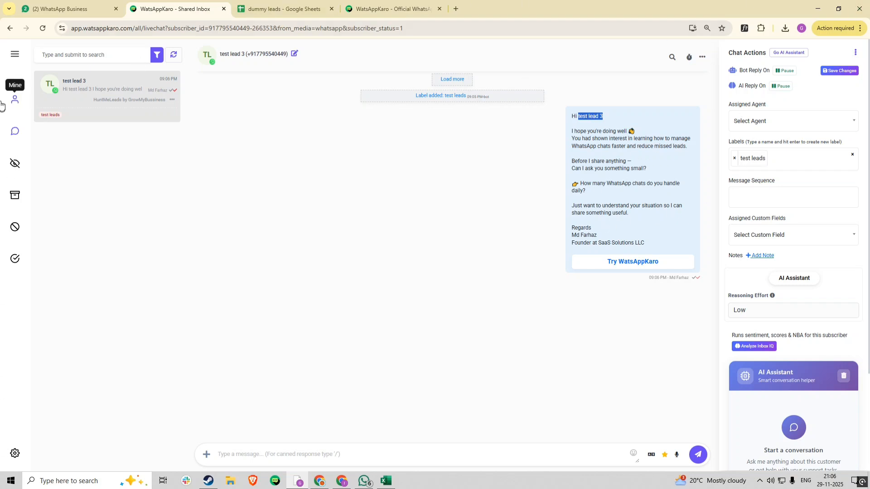
Navigate to Subscriber Manager > WhatsApp Subscriber > Manage Custom Fields.
{"action": "left_click", "coordinate": [14, 58]}
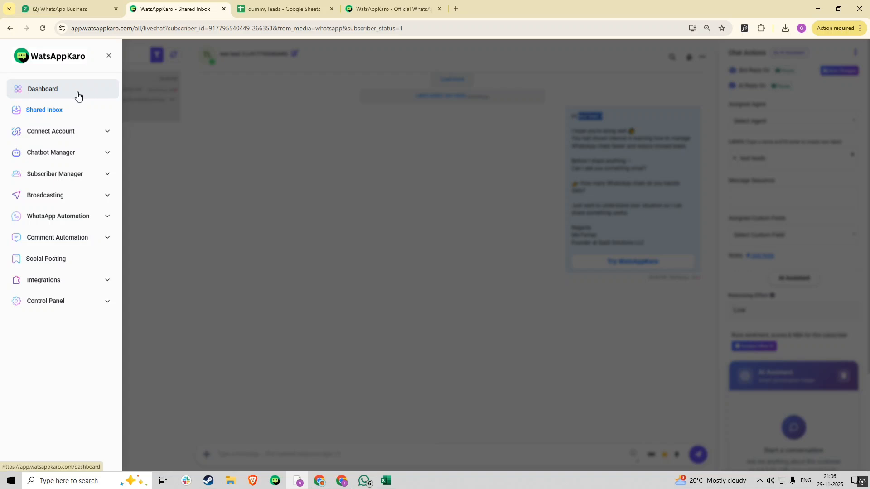
{"action": "left_click", "coordinate": [79, 173]}
{"action": "left_click", "coordinate": [74, 192]}
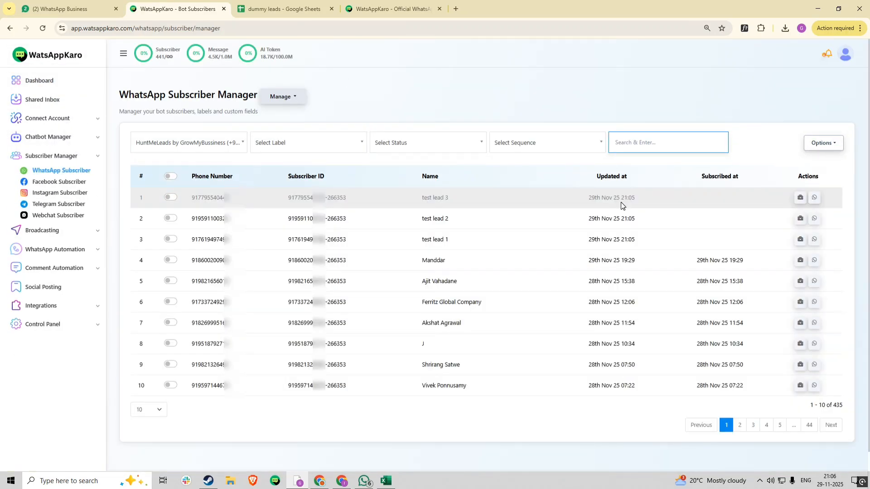
{"action": "left_click", "coordinate": [283, 96]}
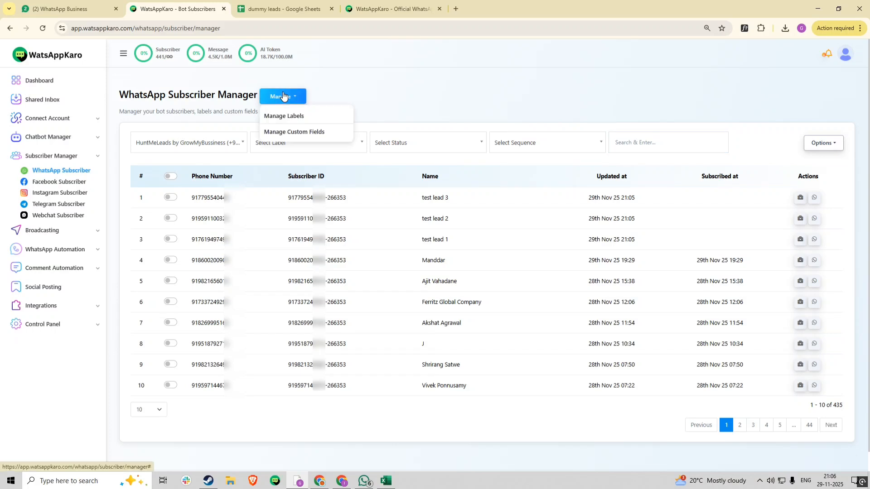
{"action": "left_click", "coordinate": [294, 134]}
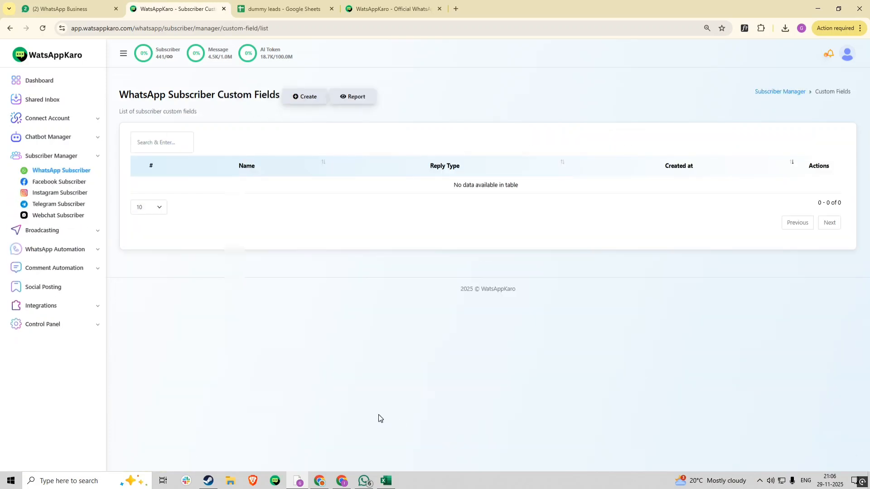
Open the new custom field form, view Reply Type choices, and close it without saving.
{"action": "left_click", "coordinate": [308, 99]}
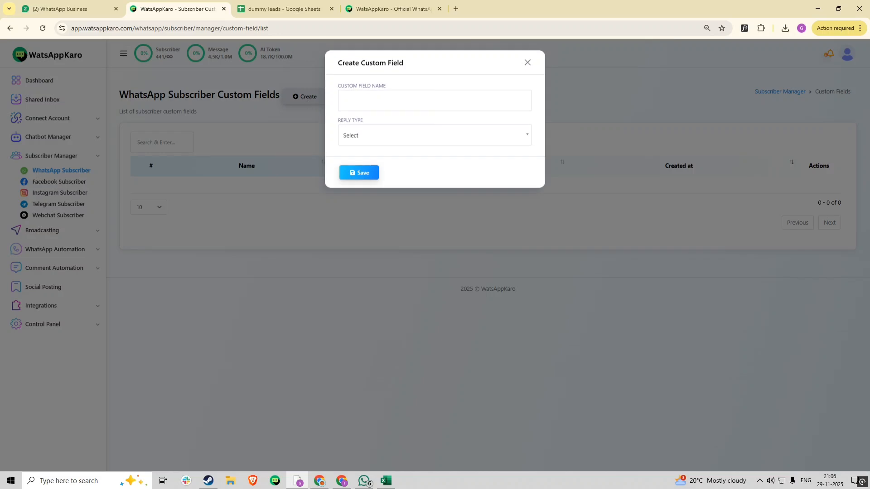
{"action": "left_click", "coordinate": [393, 141]}
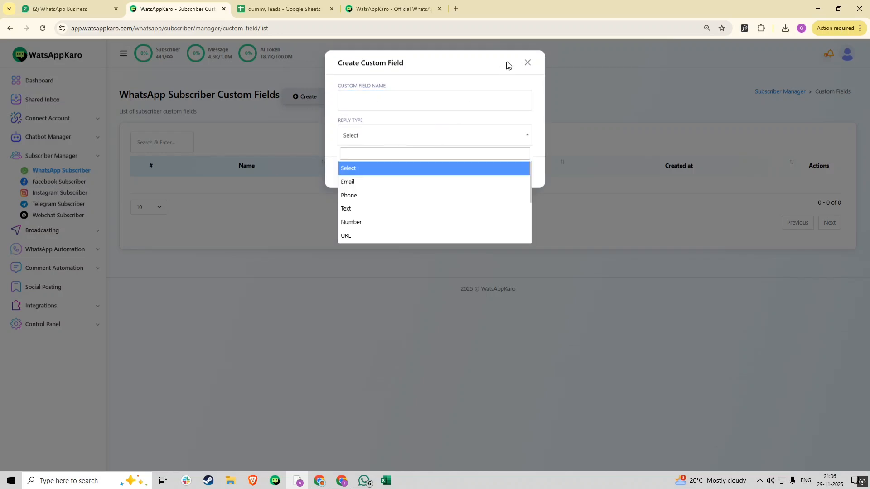
{"action": "left_click", "coordinate": [528, 62]}
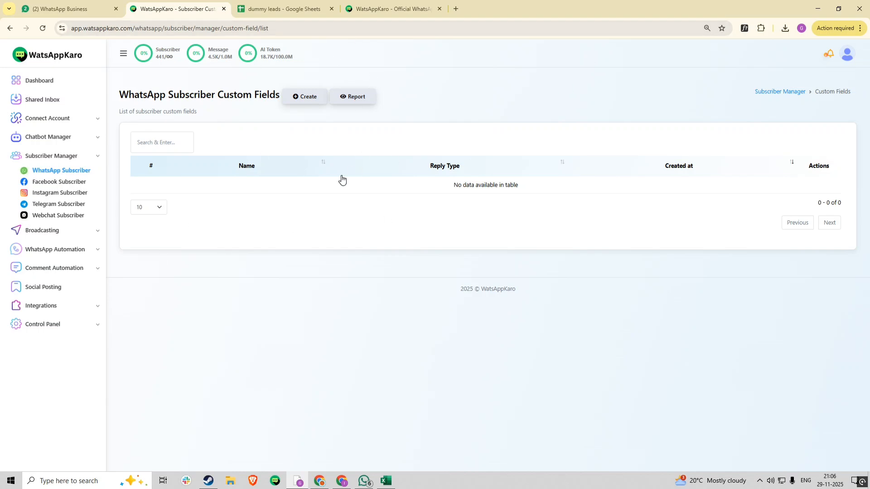
{"action": "left_click", "coordinate": [49, 232]}
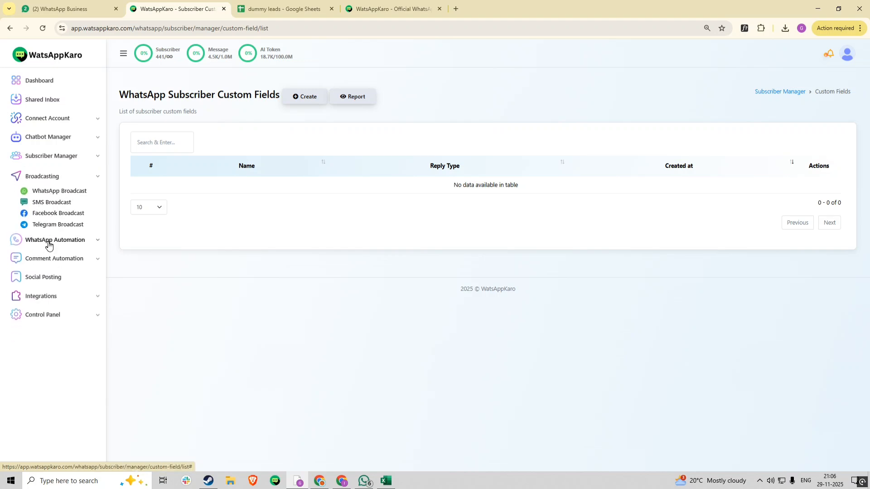
{"action": "left_click", "coordinate": [53, 192]}
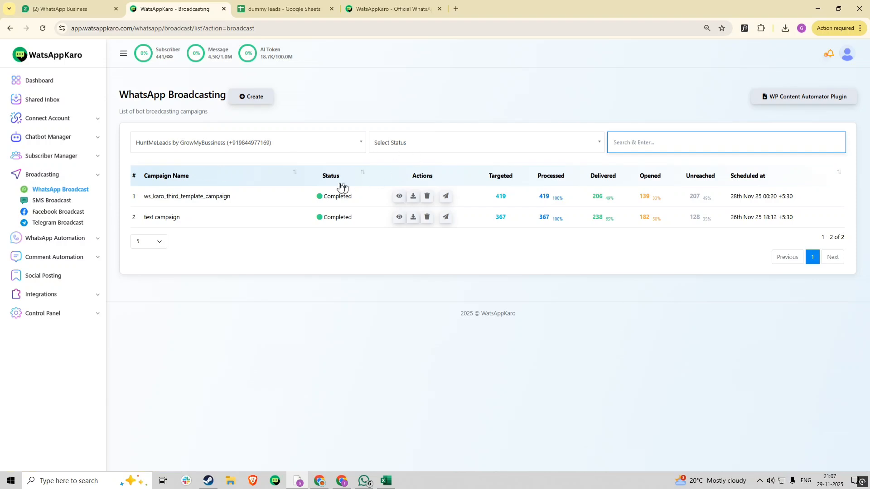
{"action": "left_click", "coordinate": [399, 197]}
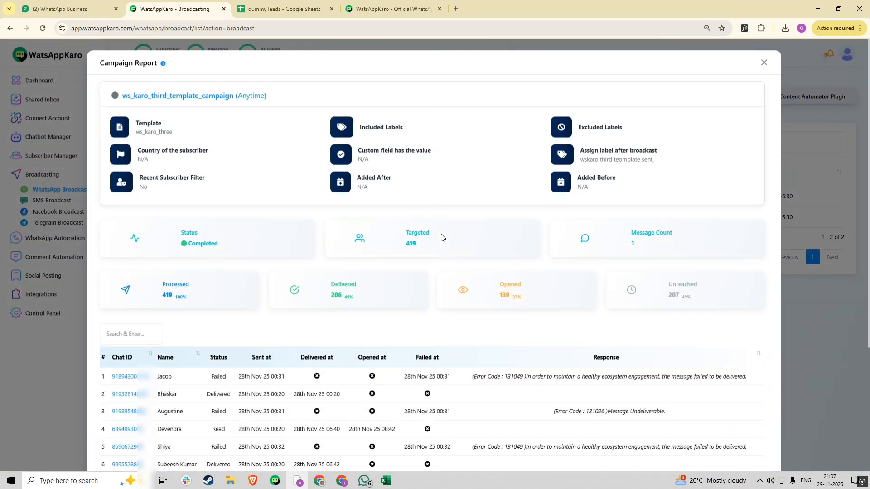
{"action": "scroll", "coordinate": [441, 238], "scroll_direction": "down", "scroll_amount": 3}
{"action": "scroll", "coordinate": [448, 256], "scroll_direction": "up", "scroll_amount": 3}
{"action": "left_click_drag", "start_coordinate": [156, 297], "coordinate": [199, 299]}
{"action": "left_click", "coordinate": [214, 300]}
{"action": "left_click_drag", "start_coordinate": [329, 303], "coordinate": [362, 303]}
{"action": "left_click_drag", "start_coordinate": [498, 296], "coordinate": [518, 296]}
{"action": "left_click", "coordinate": [526, 299]}
{"action": "scroll", "coordinate": [510, 308], "scroll_direction": "down", "scroll_amount": 2}
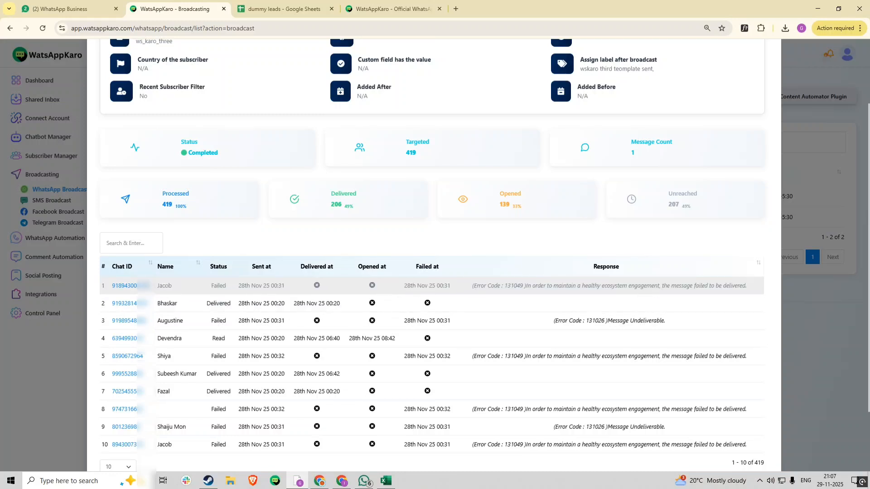
{"action": "scroll", "coordinate": [430, 286], "scroll_direction": "up", "scroll_amount": 2}
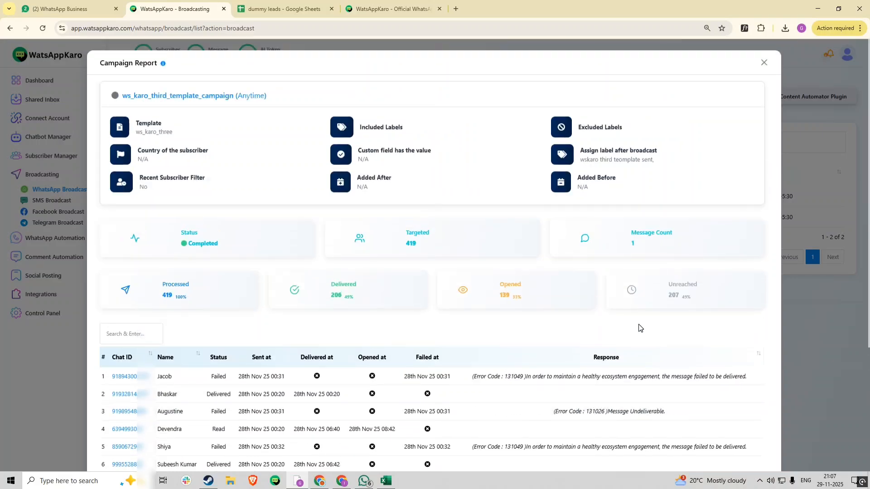
{"action": "left_click", "coordinate": [764, 63]}
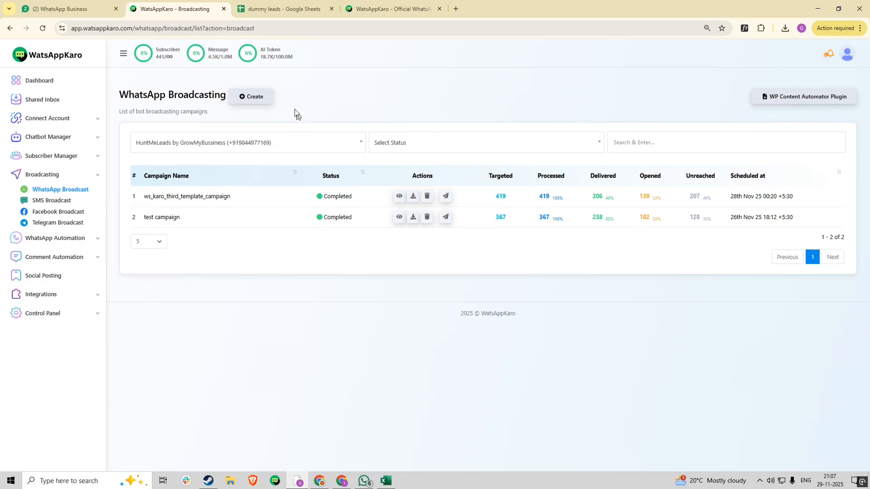
Create a new Broadcasting action and name the campaign 'test dummy leads'.
{"action": "left_click", "coordinate": [255, 98]}
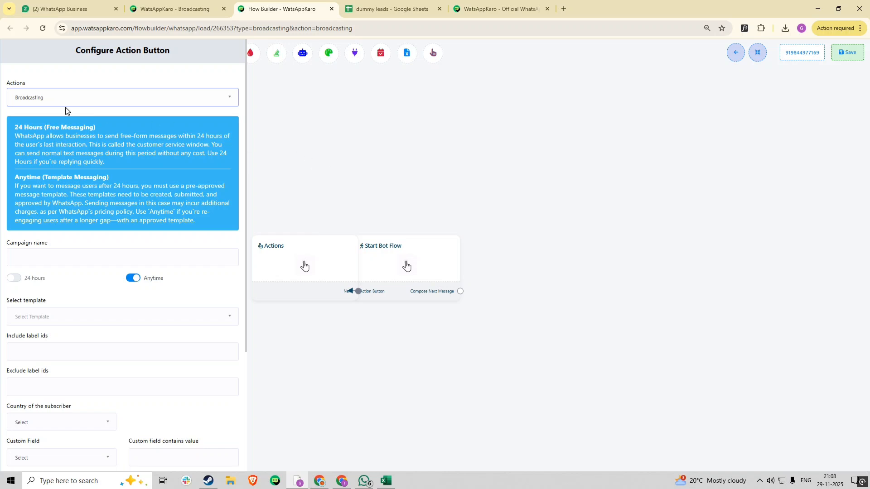
{"action": "left_click", "coordinate": [44, 103]}
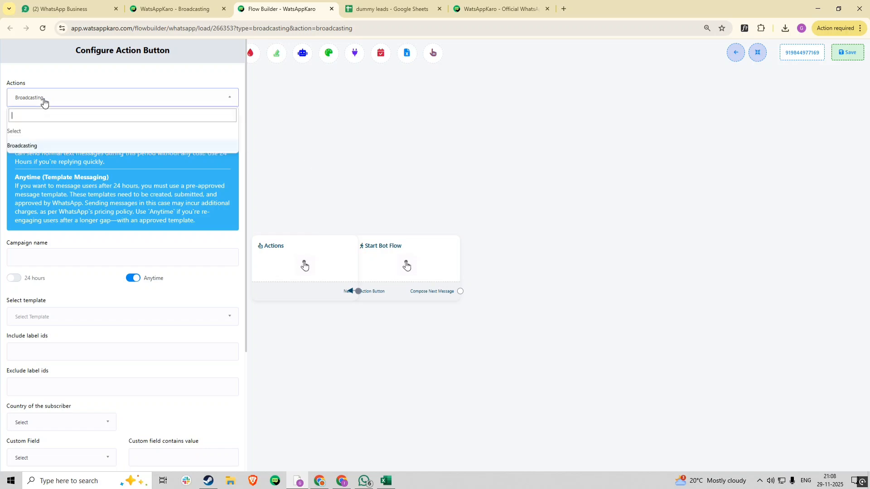
{"action": "left_click", "coordinate": [45, 146]}
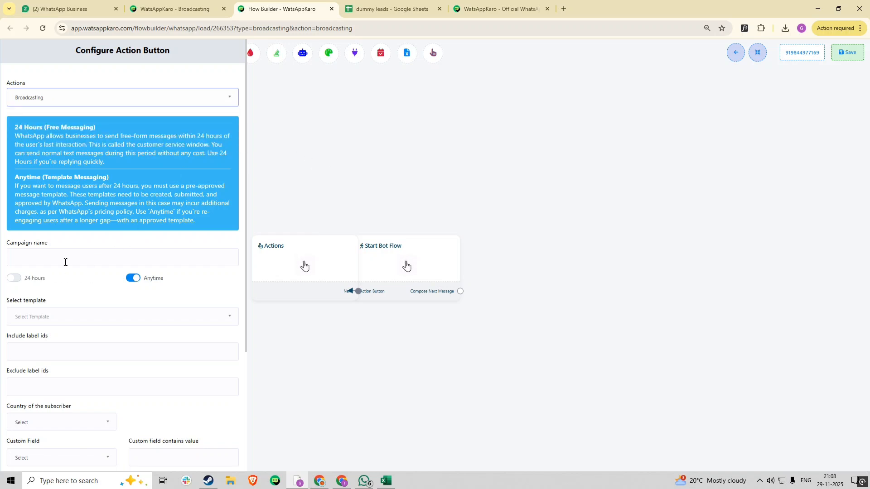
{"action": "left_click", "coordinate": [21, 259]}
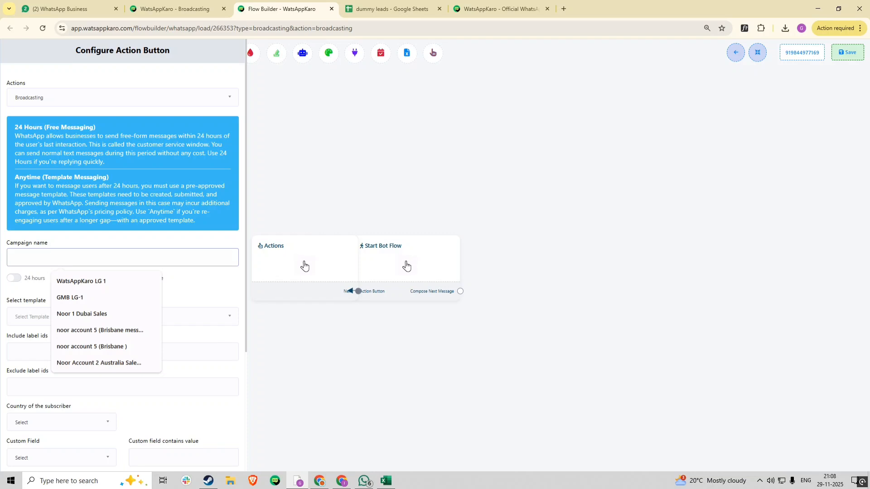
{"action": "type", "text": "test du"}
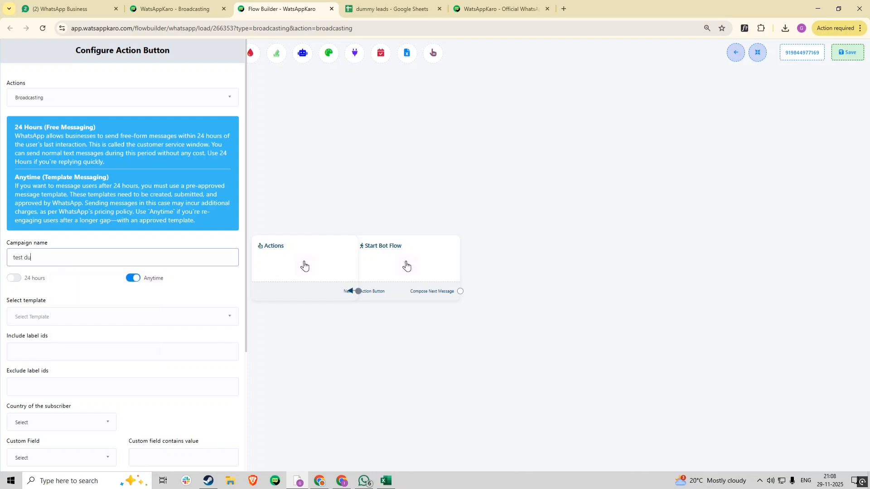
{"action": "type", "text": "mmy leads"}
Glance at the dummy leads spreadsheet, then return to the Flow Builder tab.
{"action": "left_click", "coordinate": [366, 6]}
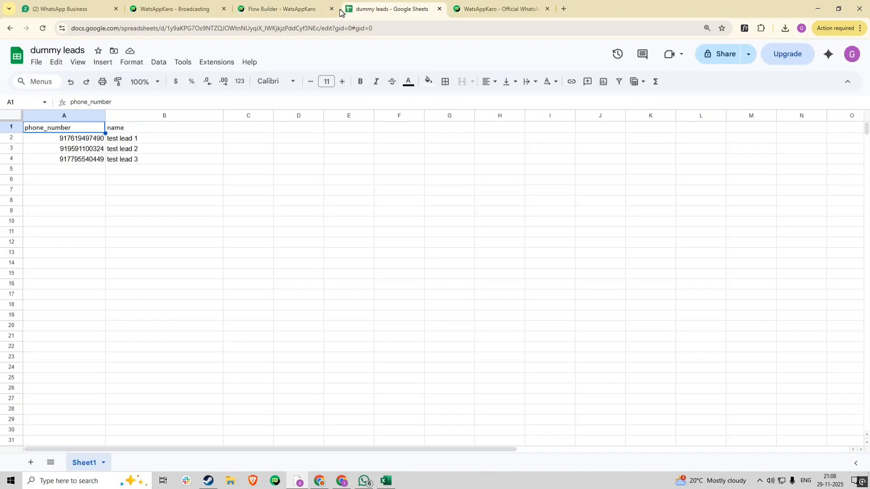
{"action": "left_click", "coordinate": [287, 7]}
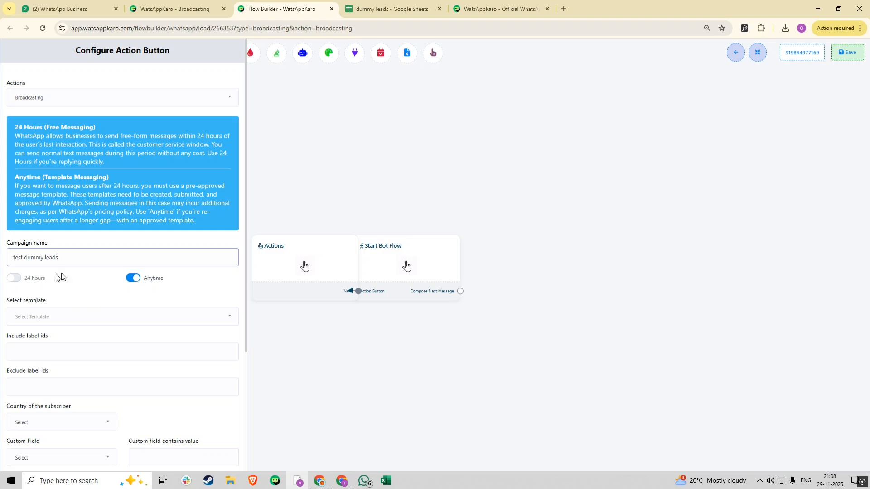
Keep Anytime messaging and select the ws_karo_three template, leaving Book a Demo without an action.
{"action": "left_click", "coordinate": [13, 280]}
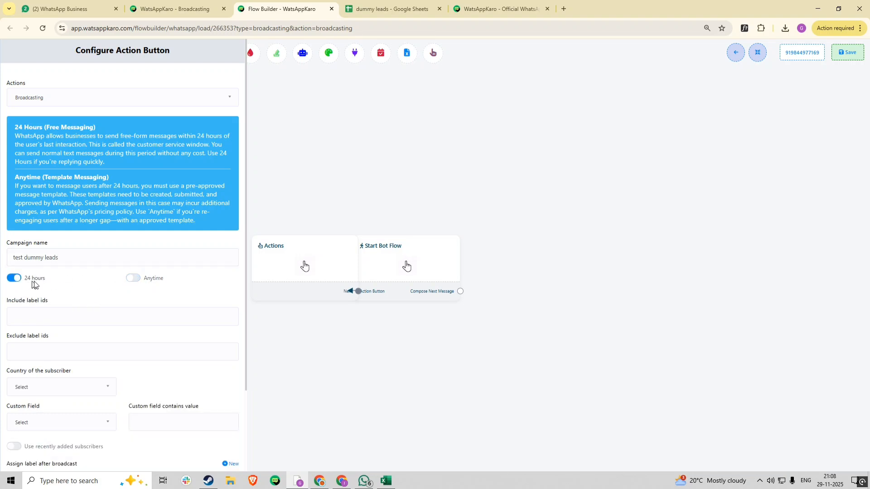
{"action": "left_click", "coordinate": [134, 279]}
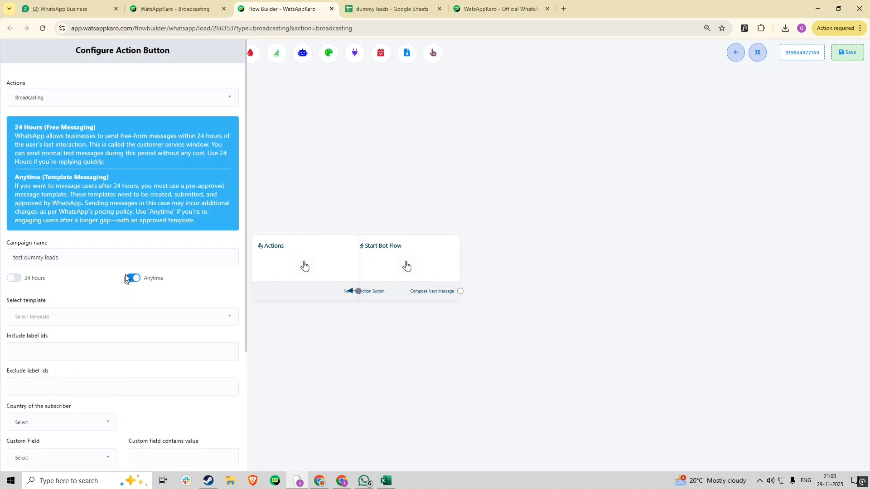
{"action": "scroll", "coordinate": [86, 244], "scroll_direction": "down", "scroll_amount": 2}
{"action": "left_click", "coordinate": [47, 230]}
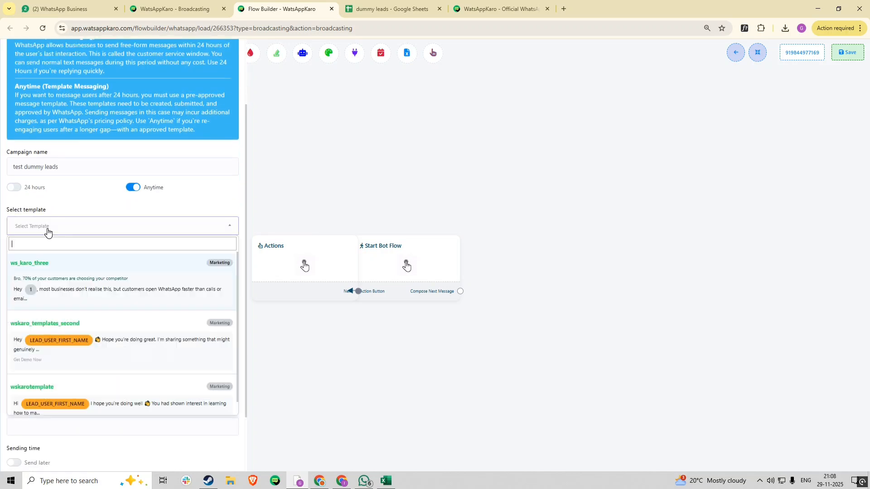
{"action": "left_click", "coordinate": [70, 283]}
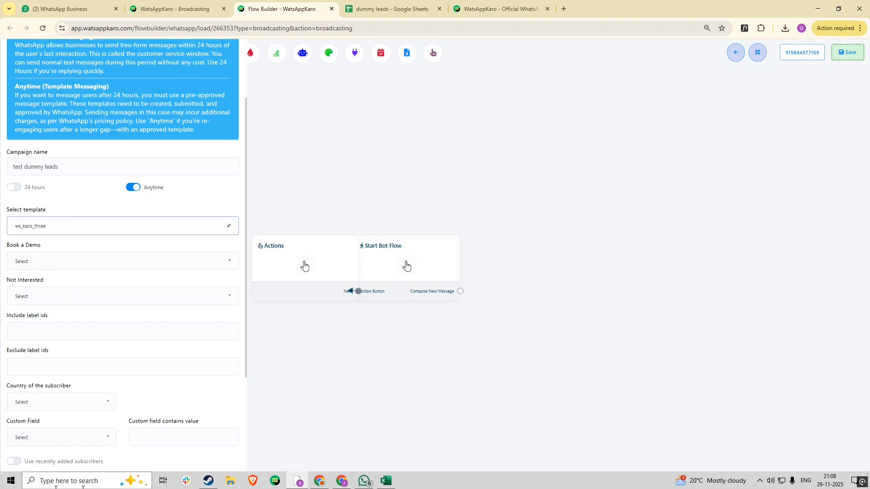
{"action": "left_click", "coordinate": [64, 268]}
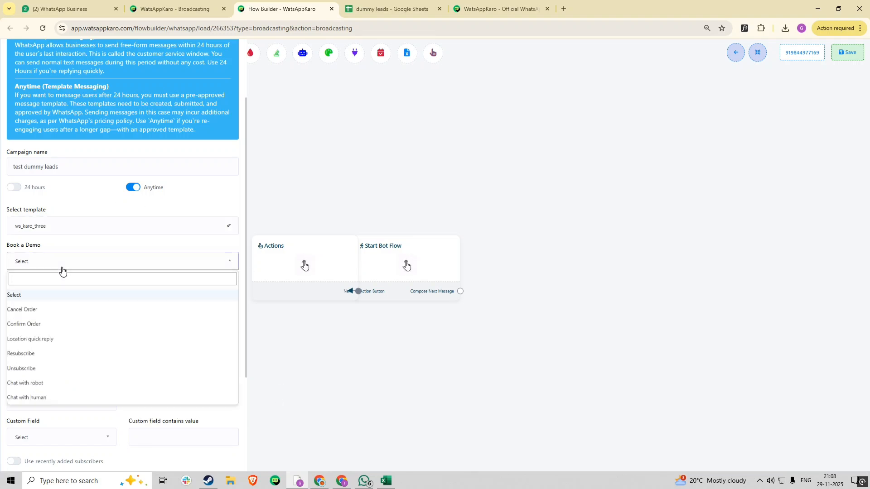
{"action": "left_click", "coordinate": [64, 301]}
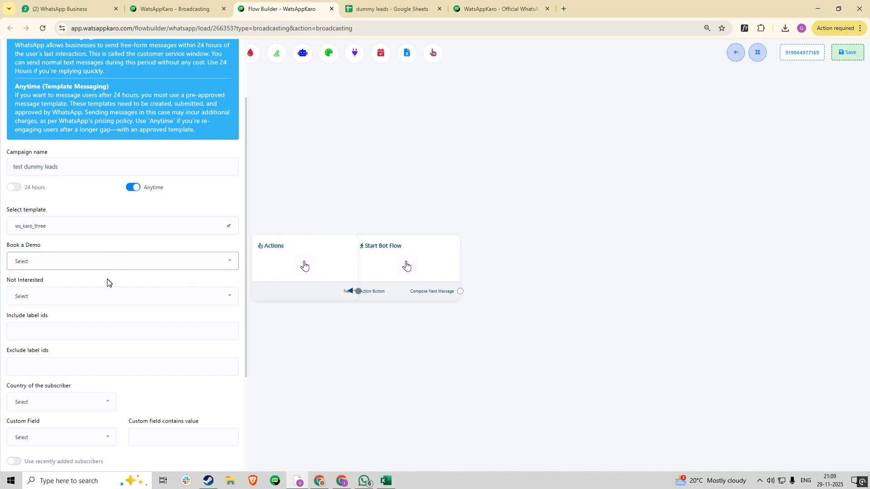
{"action": "scroll", "coordinate": [91, 278], "scroll_direction": "down", "scroll_amount": 2}
Compare test leads with Leads from Fb & Linkeidn (367 subscribers), then keep only test leads as the included label.
{"action": "left_click", "coordinate": [50, 246]}
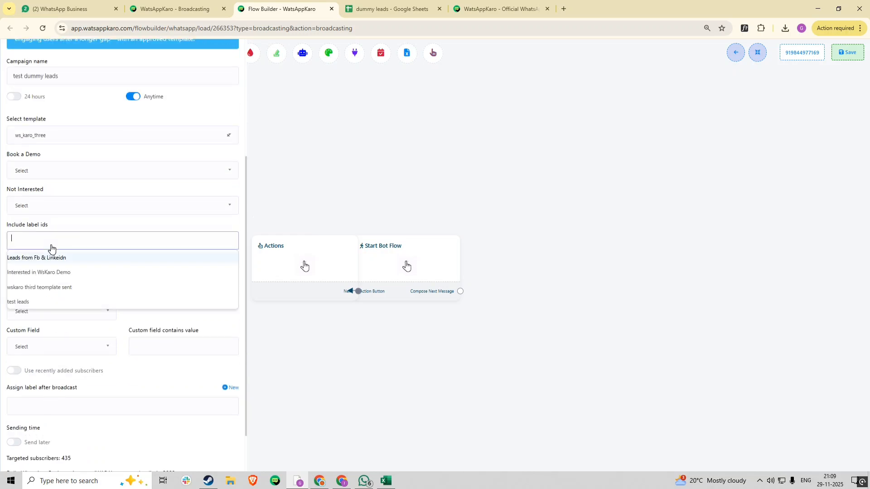
{"action": "left_click", "coordinate": [37, 302]}
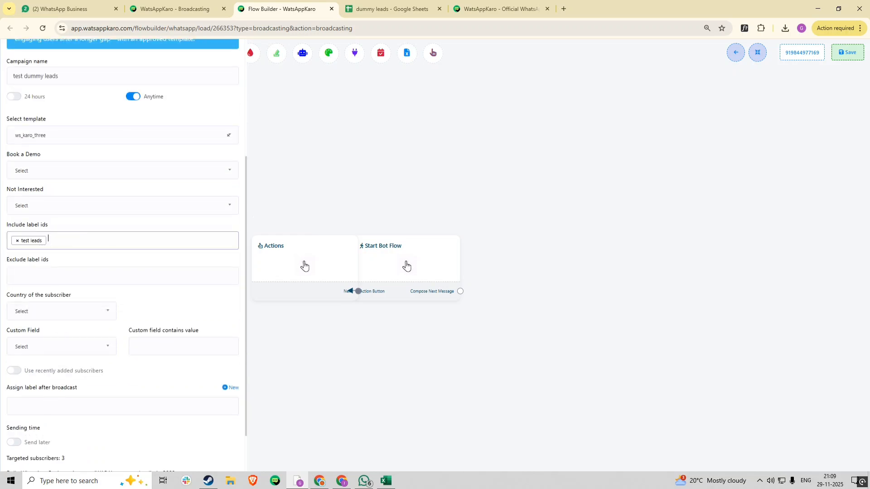
{"action": "scroll", "coordinate": [84, 267], "scroll_direction": "down", "scroll_amount": 1}
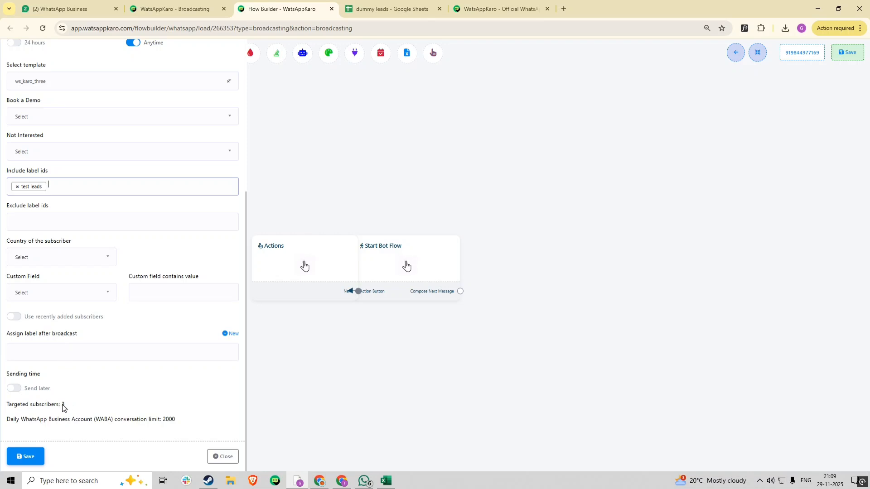
{"action": "left_click", "coordinate": [17, 187]}
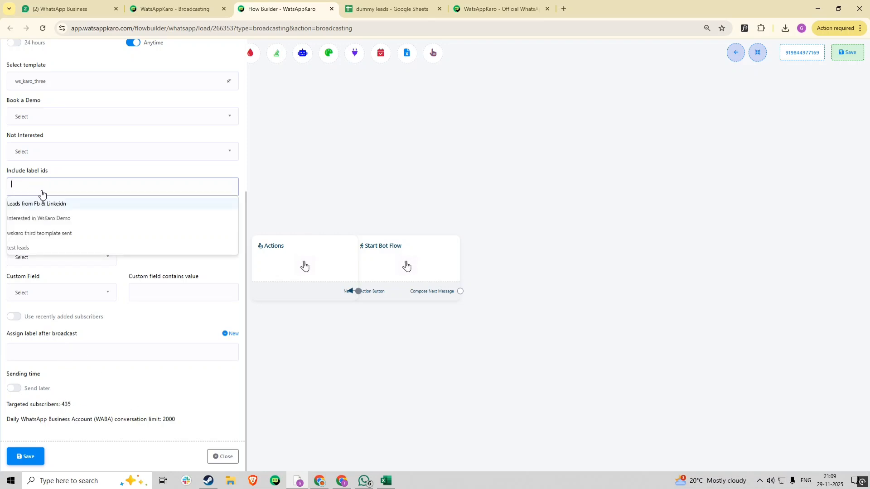
{"action": "left_click", "coordinate": [48, 206]}
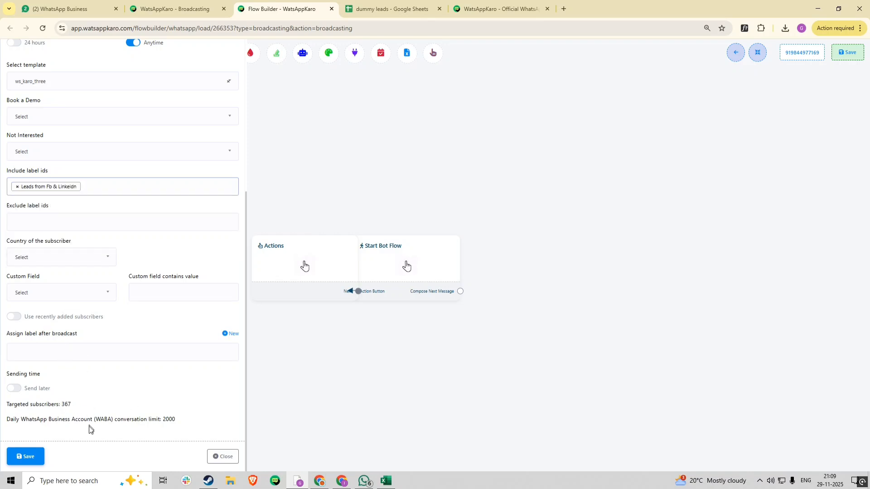
{"action": "left_click_drag", "start_coordinate": [62, 404], "coordinate": [90, 406]}
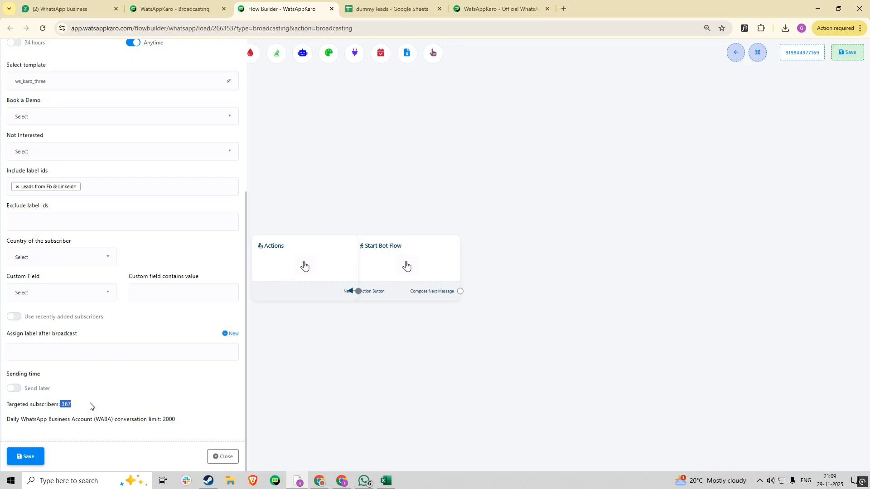
{"action": "left_click", "coordinate": [16, 187]}
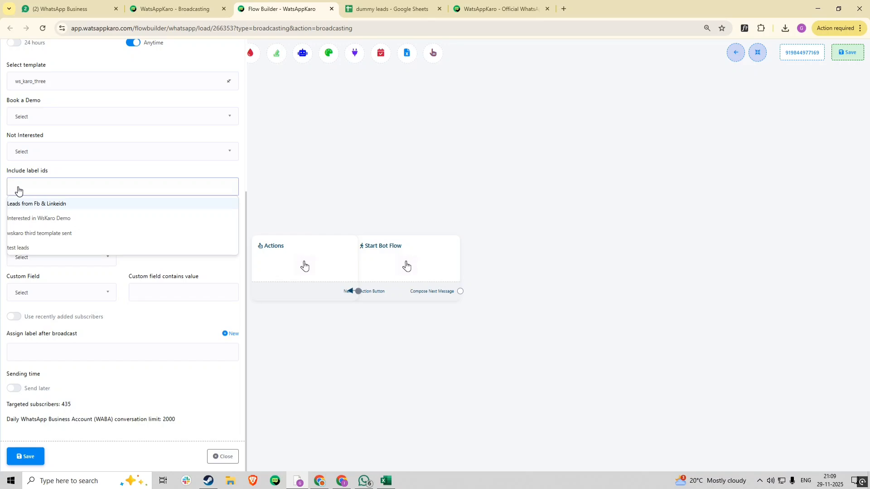
{"action": "left_click", "coordinate": [34, 249]}
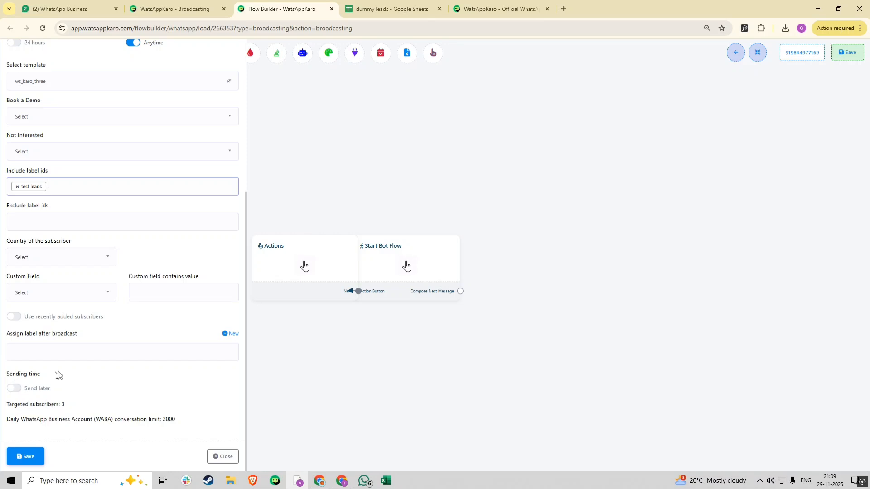
Turn on scheduling and browse the date picker to December 2025, closing it without choosing a time.
{"action": "left_click", "coordinate": [14, 389]}
{"action": "scroll", "coordinate": [81, 367], "scroll_direction": "down", "scroll_amount": 2}
{"action": "left_click", "coordinate": [58, 349]}
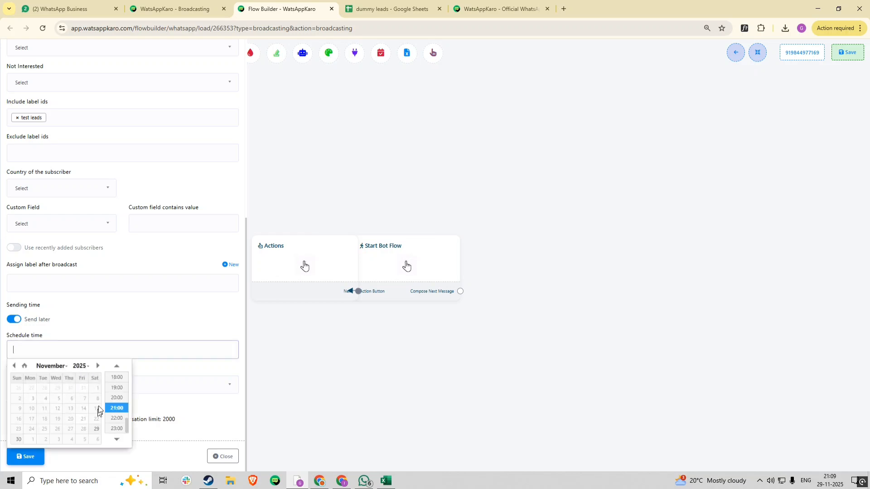
{"action": "left_click", "coordinate": [98, 366]}
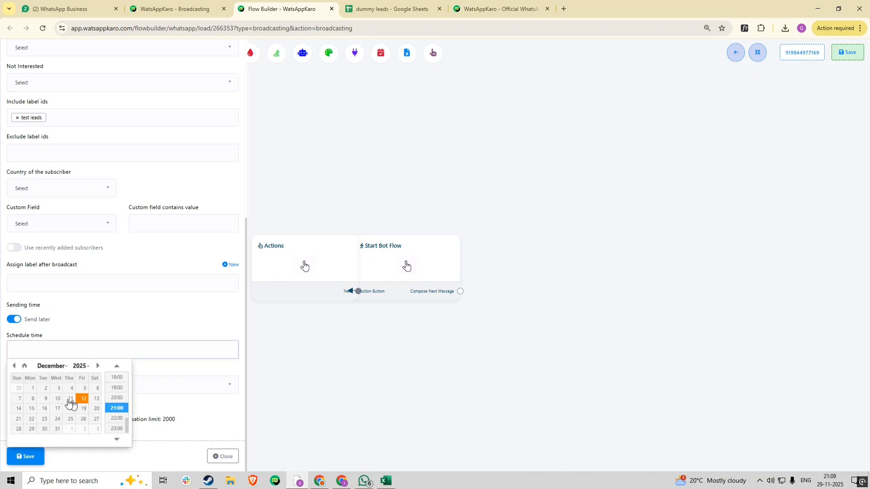
{"action": "left_click", "coordinate": [102, 317]}
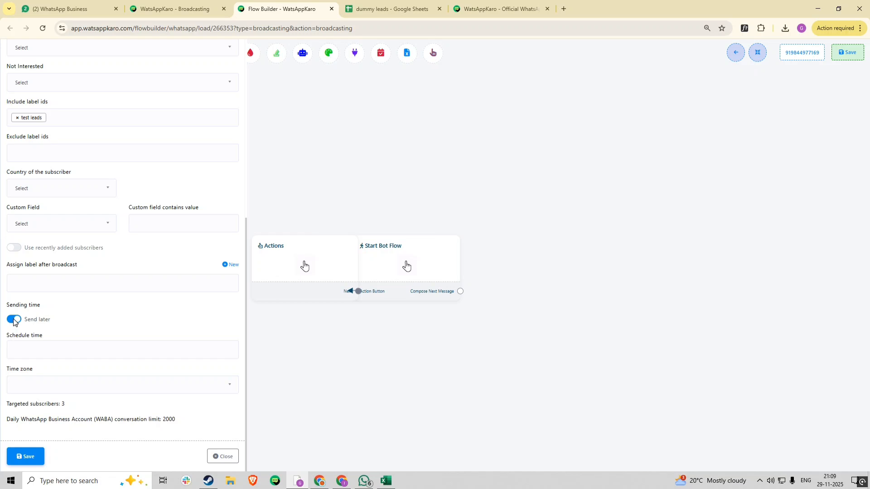
Turn scheduling back off so the broadcast sends anytime, save it into the flow, and open Start Bot Flow's reference settings.
{"action": "left_click", "coordinate": [15, 320]}
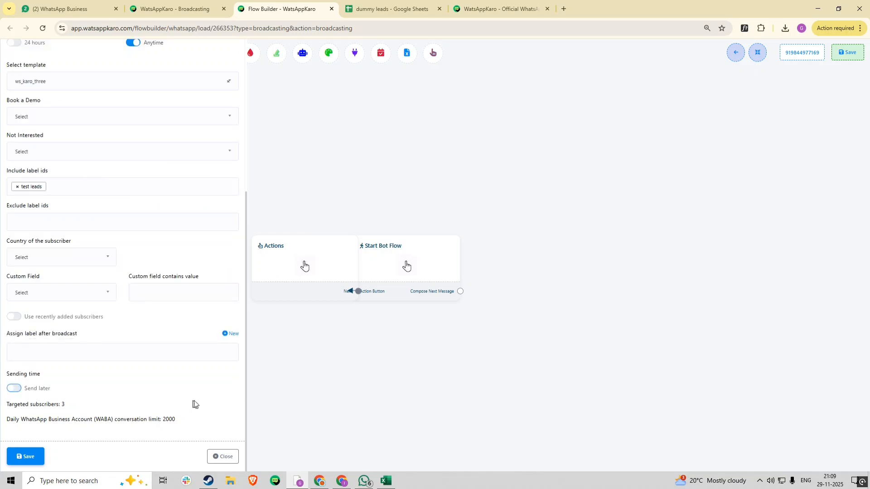
{"action": "left_click", "coordinate": [18, 458]}
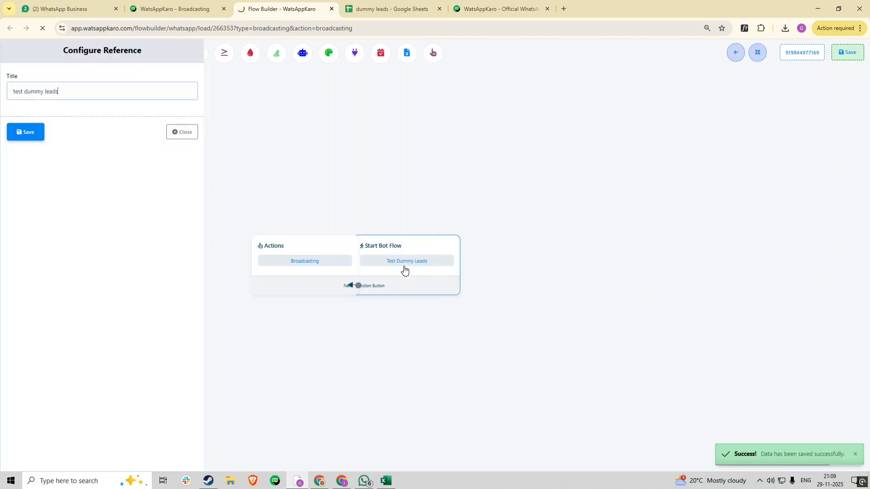
{"action": "left_click", "coordinate": [399, 250]}
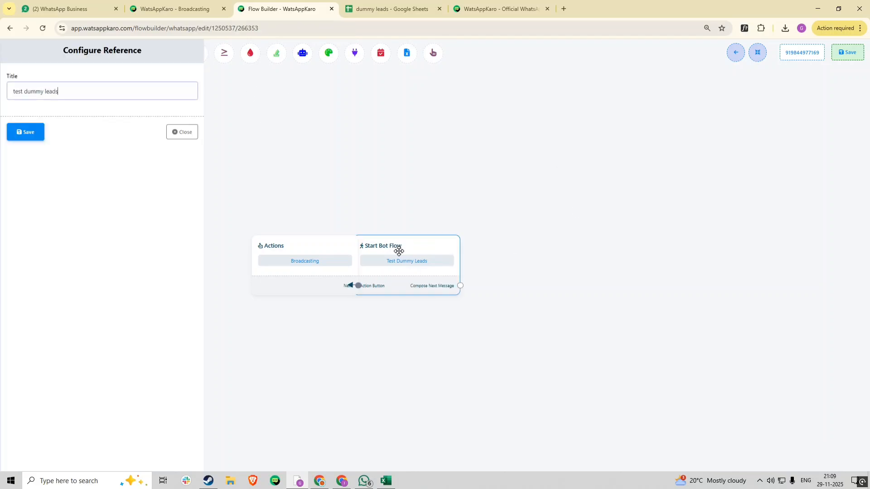
Save the test dummy leads reference, move the Actions node clear of Start Bot Flow, save the flow, and return to Bot Manager.
{"action": "left_click", "coordinate": [43, 132]}
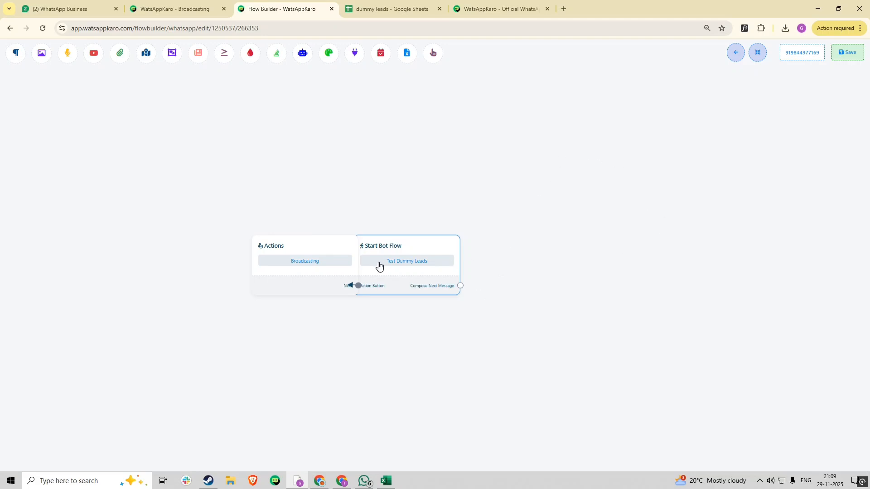
{"action": "left_click_drag", "start_coordinate": [336, 247], "coordinate": [266, 223]}
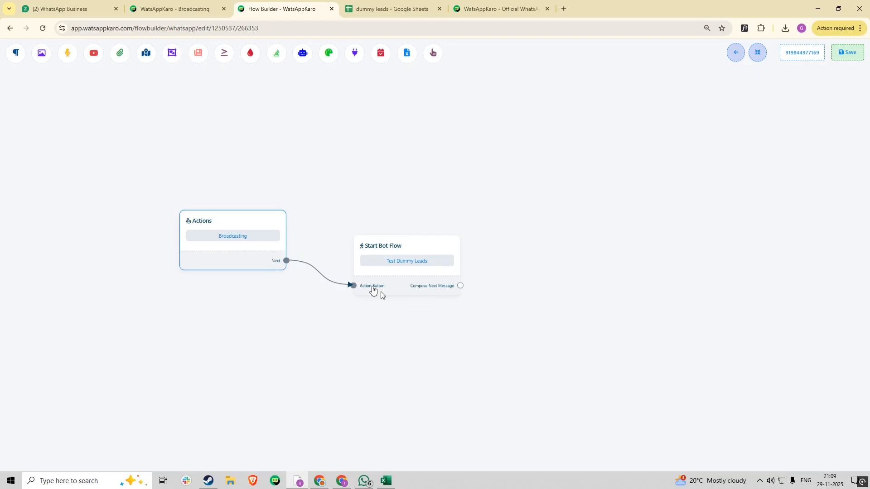
{"action": "left_click", "coordinate": [848, 60]}
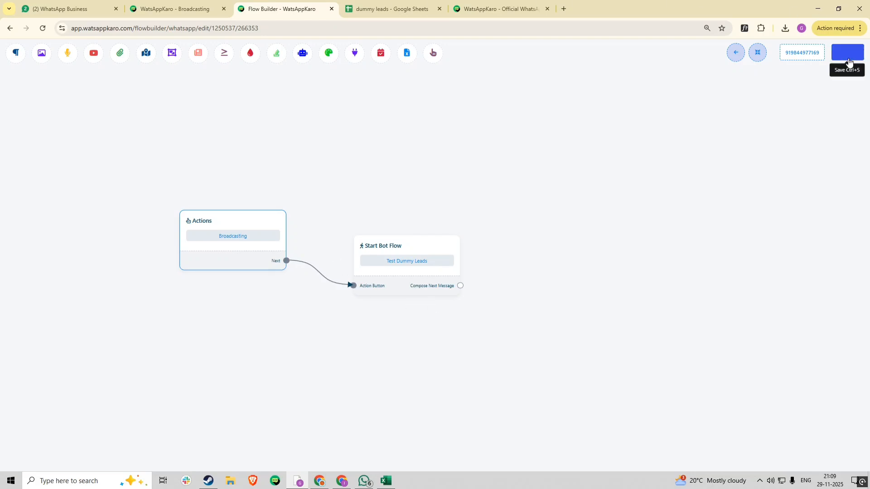
{"action": "left_click", "coordinate": [736, 59]}
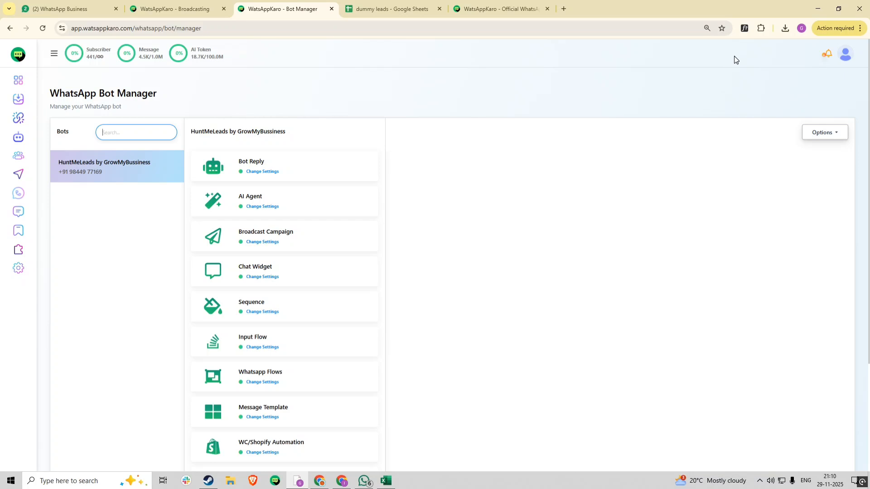
Navigate through the expanded sidebar to Broadcasting > WhatsApp Broadcast campaign list.
{"action": "left_click", "coordinate": [54, 55]}
{"action": "left_click", "coordinate": [59, 248]}
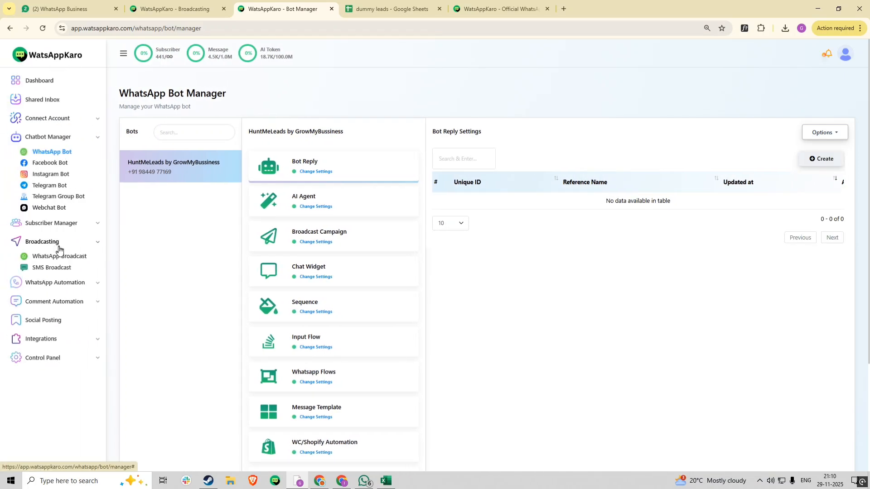
{"action": "left_click", "coordinate": [59, 254]}
{"action": "left_click", "coordinate": [62, 173]}
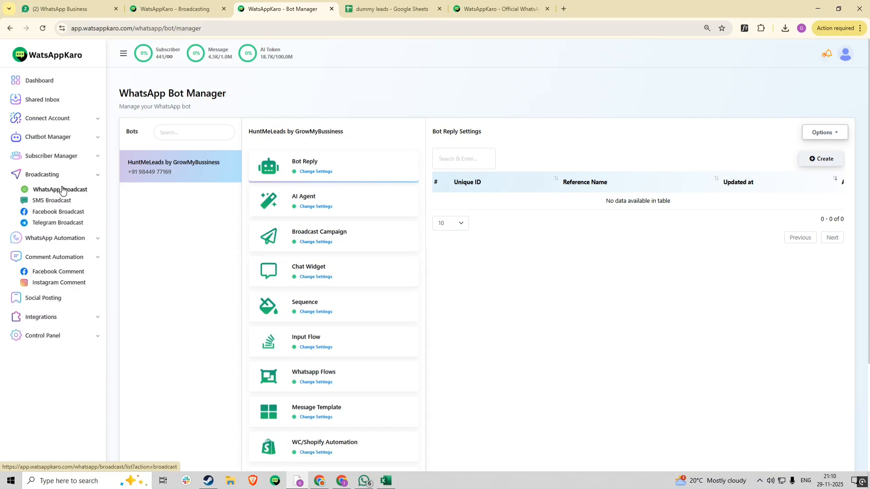
{"action": "left_click", "coordinate": [63, 190]}
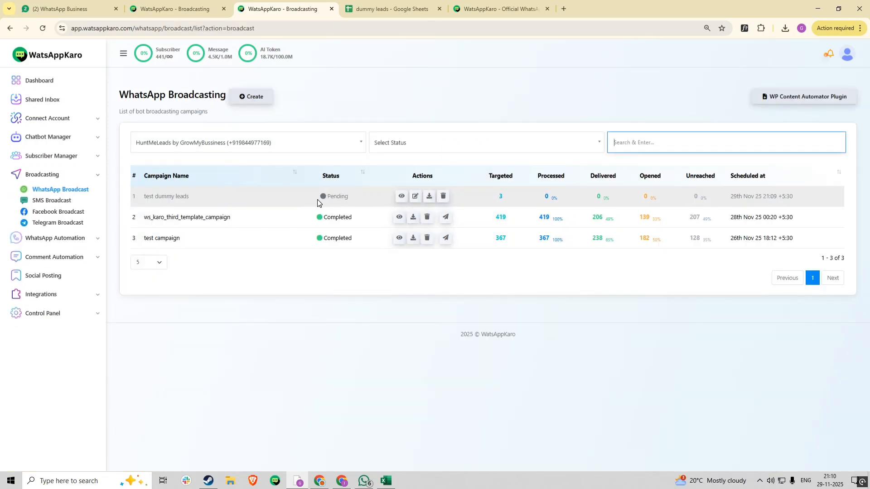
Reload the list until test dummy leads shows processing with 1 of 3 targets handled.
{"action": "left_click", "coordinate": [43, 28]}
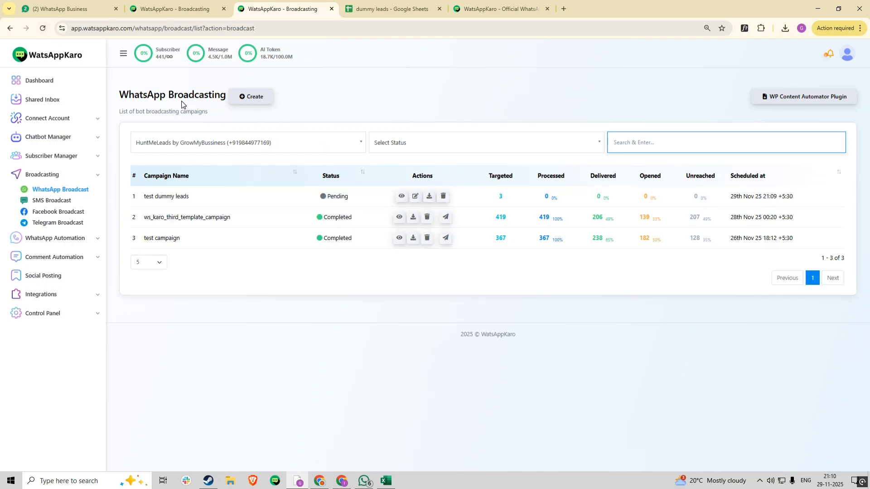
{"action": "left_click", "coordinate": [44, 29]}
{"action": "left_click", "coordinate": [43, 28]}
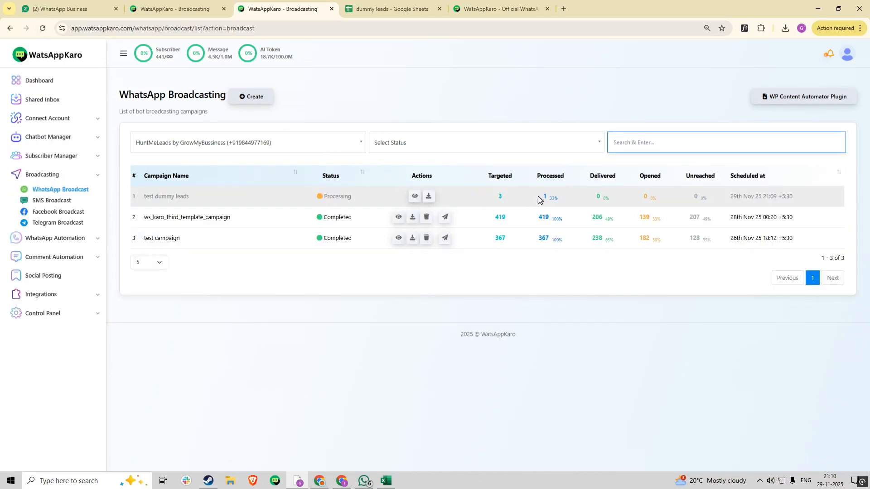
Keep reloading the campaign list until test dummy leads shows Completed with 3 of 3 processed.
{"action": "left_click", "coordinate": [41, 28]}
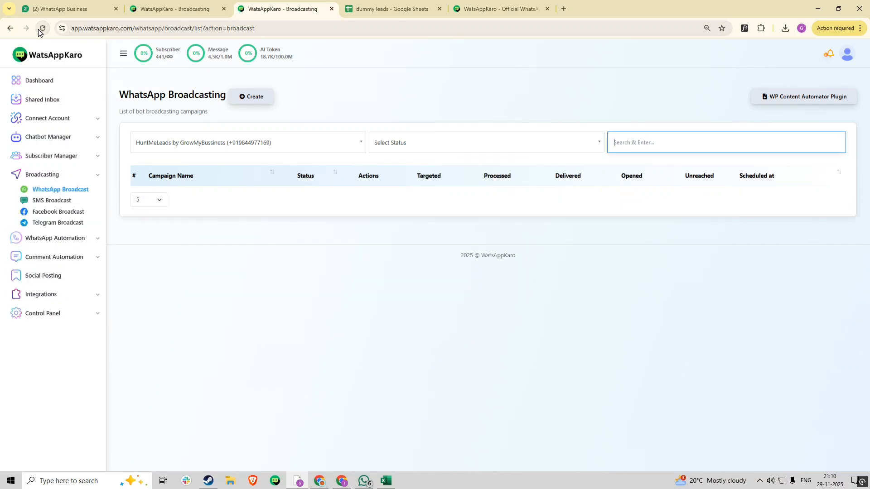
{"action": "left_click", "coordinate": [42, 29]}
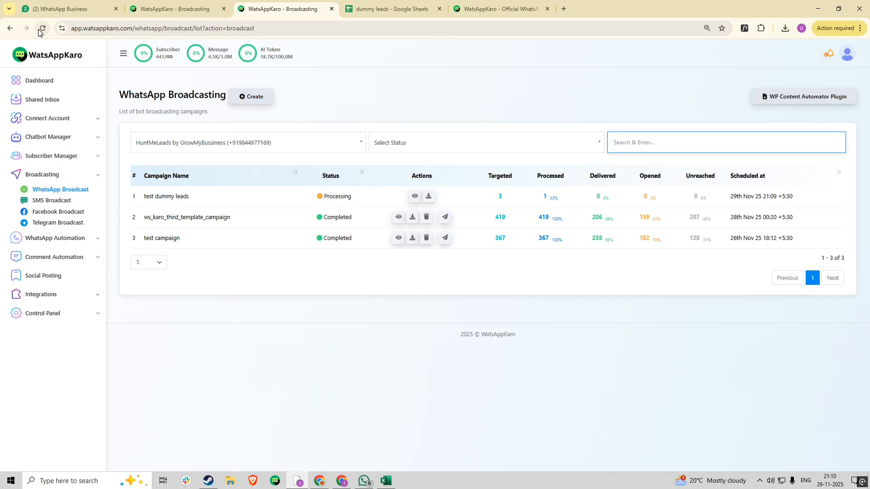
{"action": "left_click", "coordinate": [39, 29]}
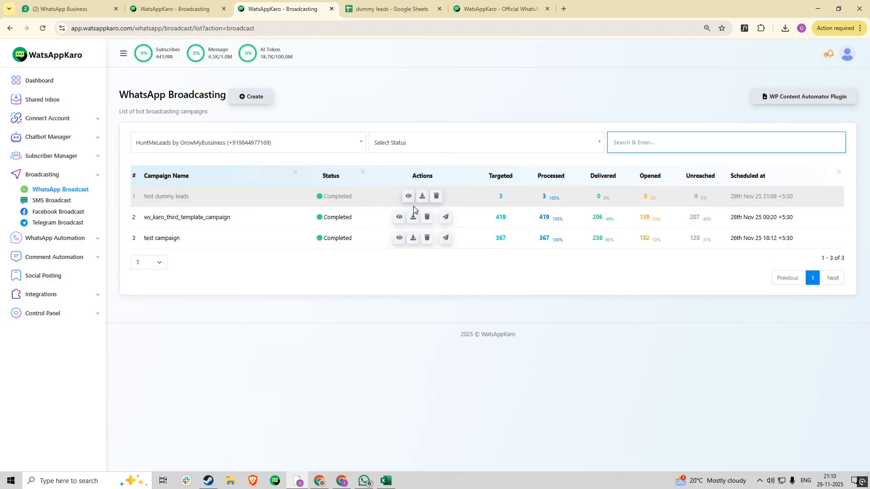
{"action": "left_click", "coordinate": [406, 196]}
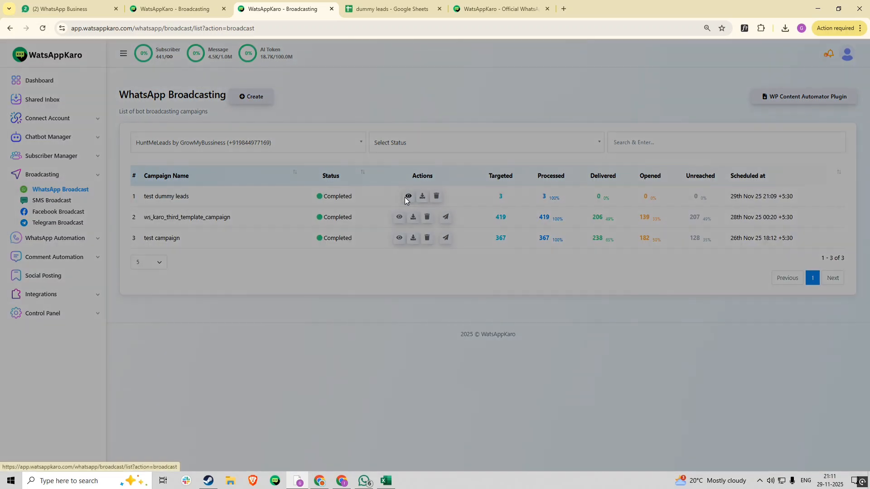
{"action": "scroll", "coordinate": [453, 271], "scroll_direction": "down", "scroll_amount": 1}
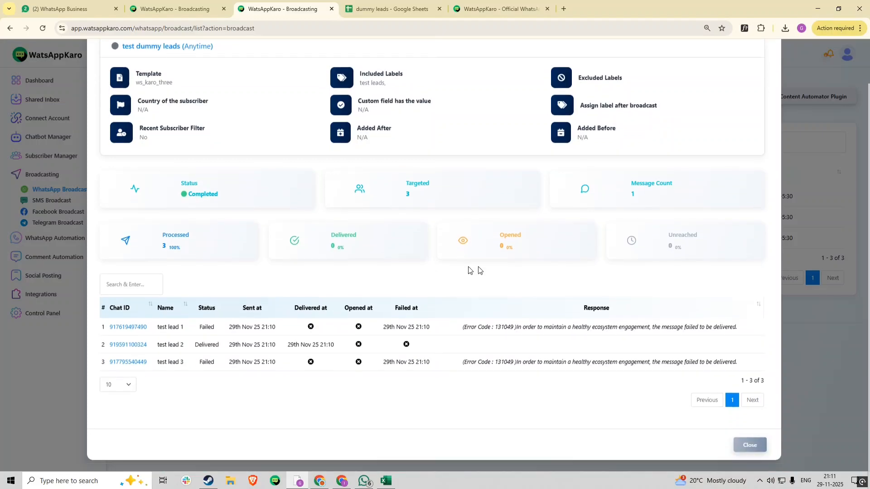
{"action": "scroll", "coordinate": [744, 267], "scroll_direction": "up", "scroll_amount": 1}
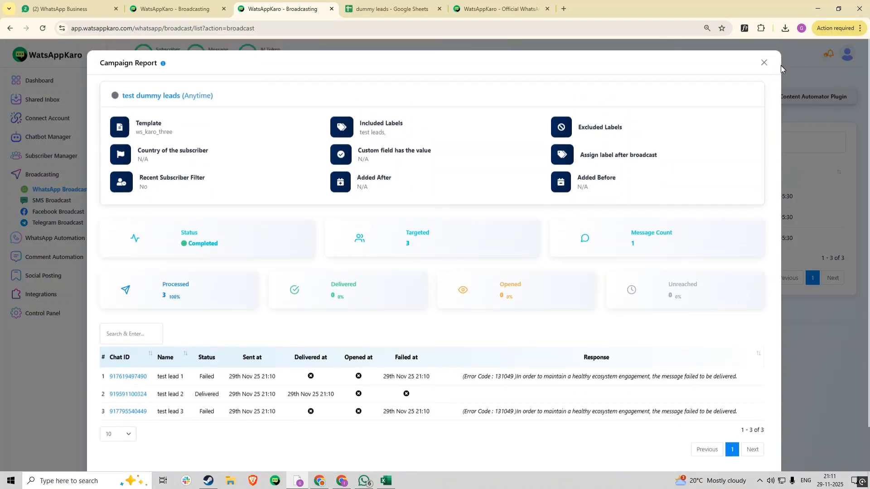
{"action": "left_click", "coordinate": [765, 64]}
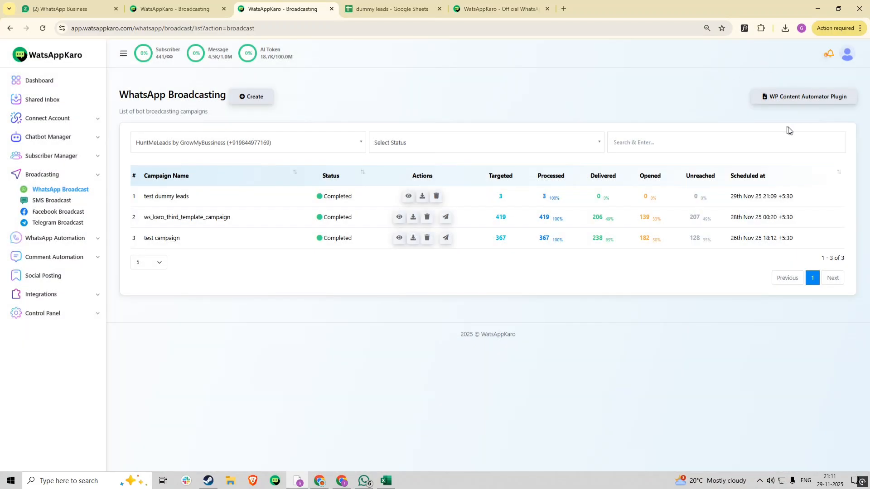
{"action": "left_click", "coordinate": [399, 238]}
{"action": "scroll", "coordinate": [417, 254], "scroll_direction": "down", "scroll_amount": 1}
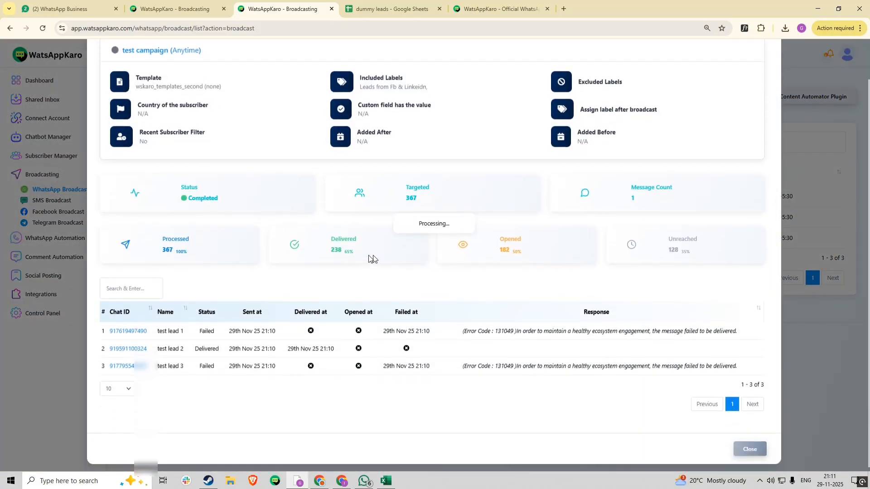
{"action": "left_click_drag", "start_coordinate": [342, 255], "coordinate": [372, 250]}
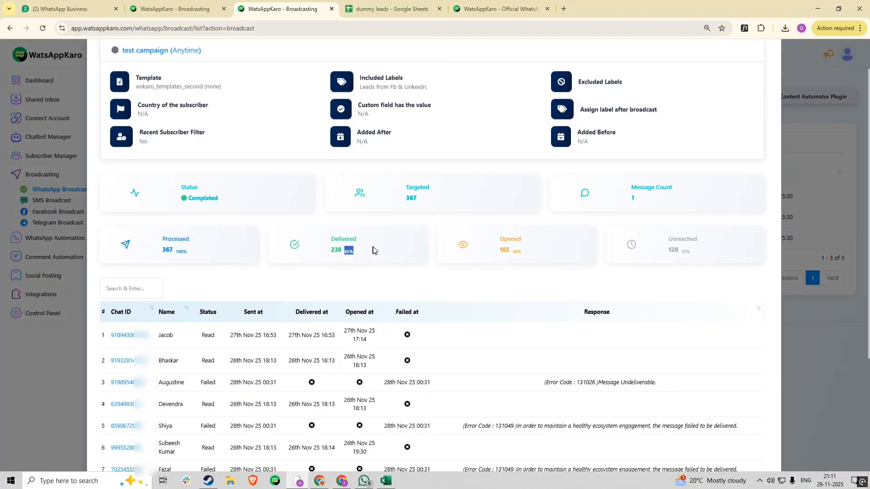
{"action": "left_click_drag", "start_coordinate": [512, 252], "coordinate": [537, 252]}
{"action": "left_click_drag", "start_coordinate": [680, 257], "coordinate": [723, 258]}
{"action": "double_click", "coordinate": [683, 240]}
{"action": "left_click", "coordinate": [697, 244]}
{"action": "scroll", "coordinate": [692, 239], "scroll_direction": "down", "scroll_amount": 1}
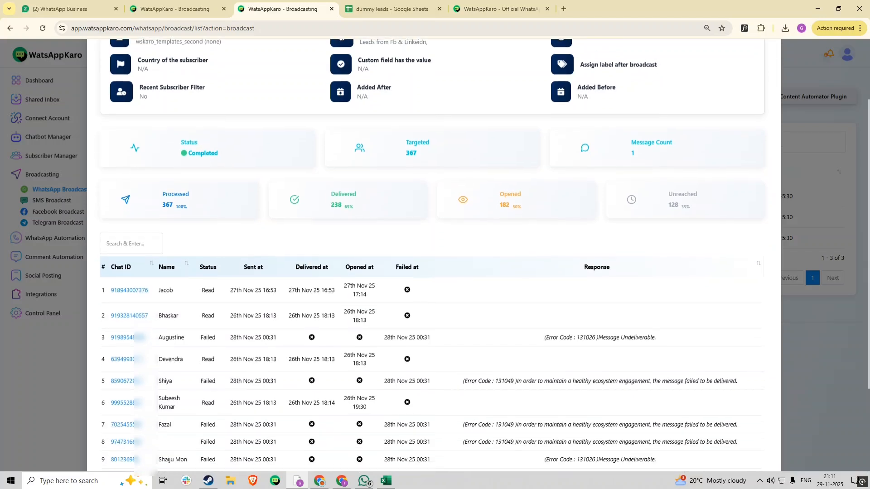
{"action": "scroll", "coordinate": [676, 227], "scroll_direction": "down", "scroll_amount": 1}
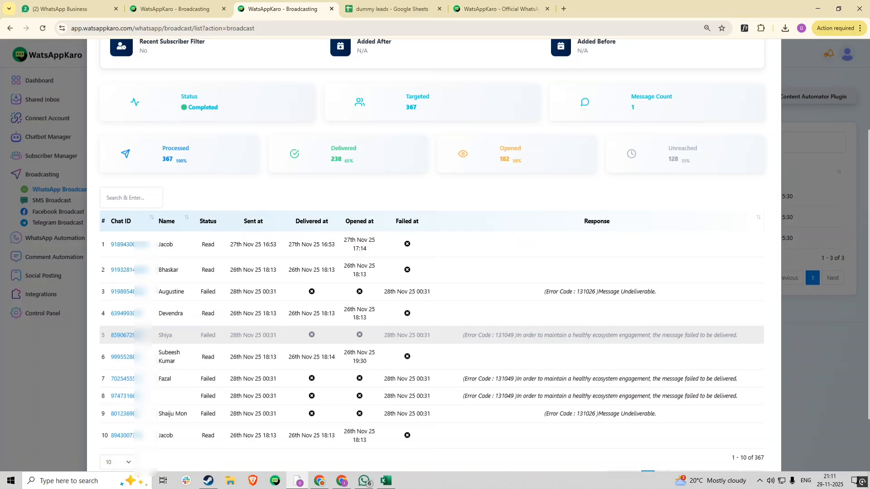
{"action": "left_click_drag", "start_coordinate": [515, 336], "coordinate": [737, 335]}
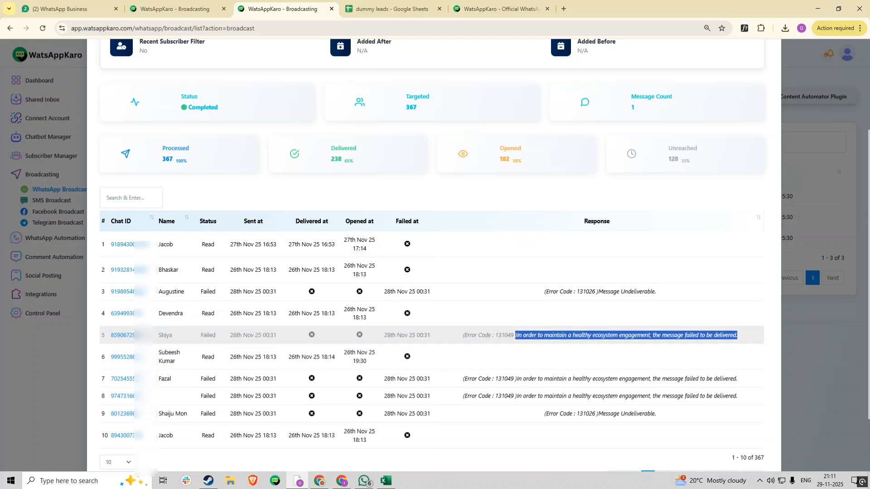
{"action": "scroll", "coordinate": [693, 340], "scroll_direction": "up", "scroll_amount": 3}
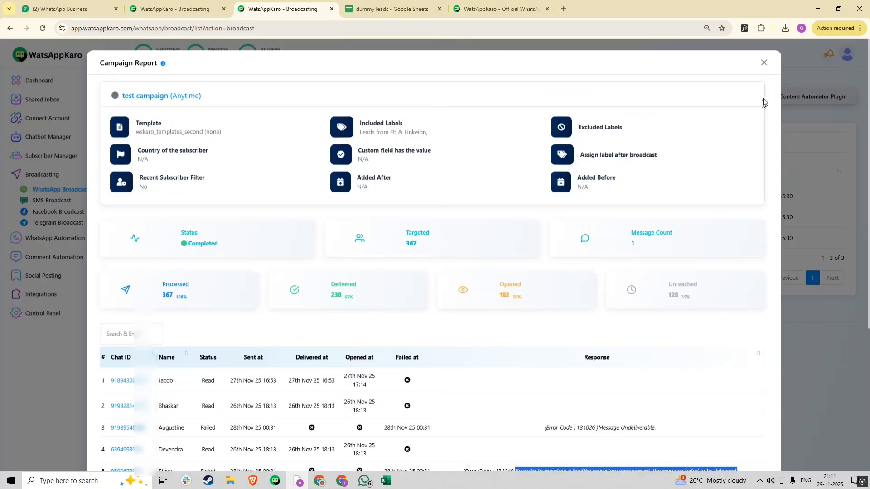
{"action": "left_click", "coordinate": [765, 64]}
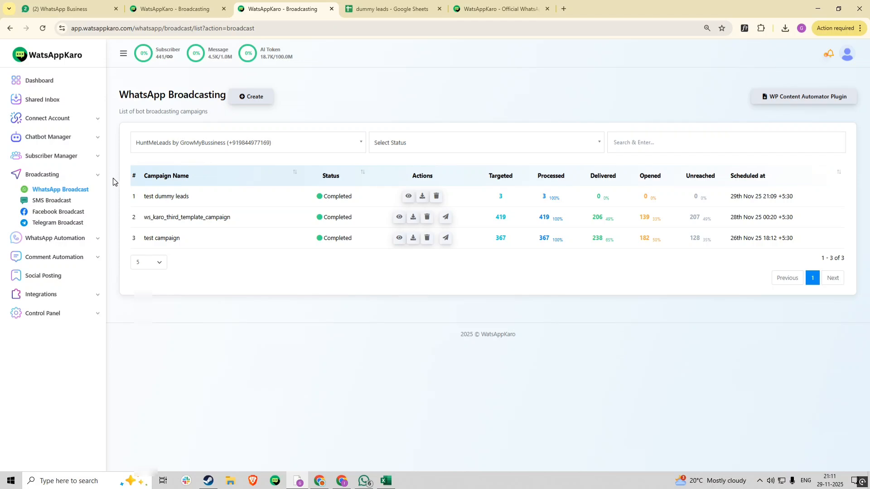